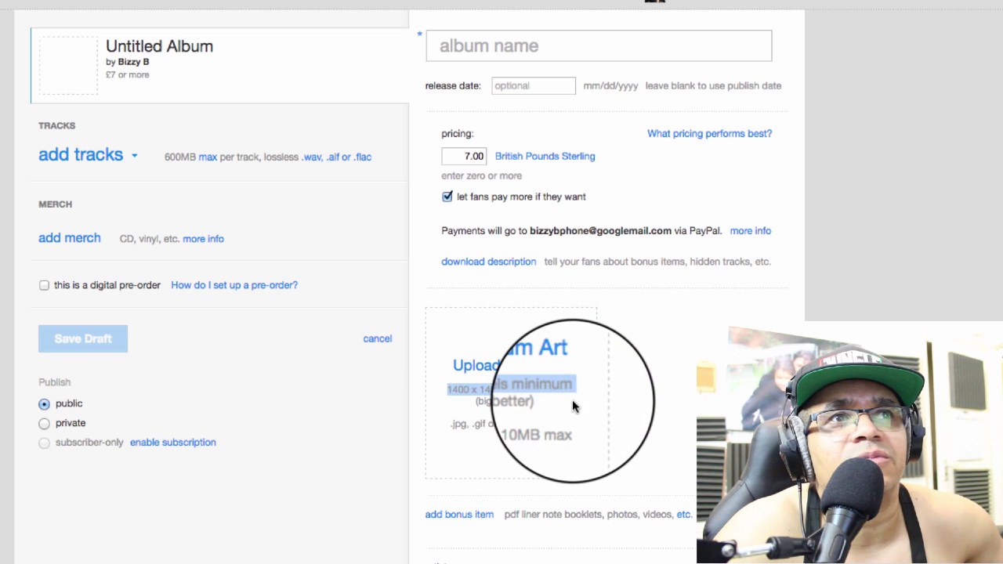
Check the minimum pixel size and accepted file formats for the album art upload.
click(524, 434)
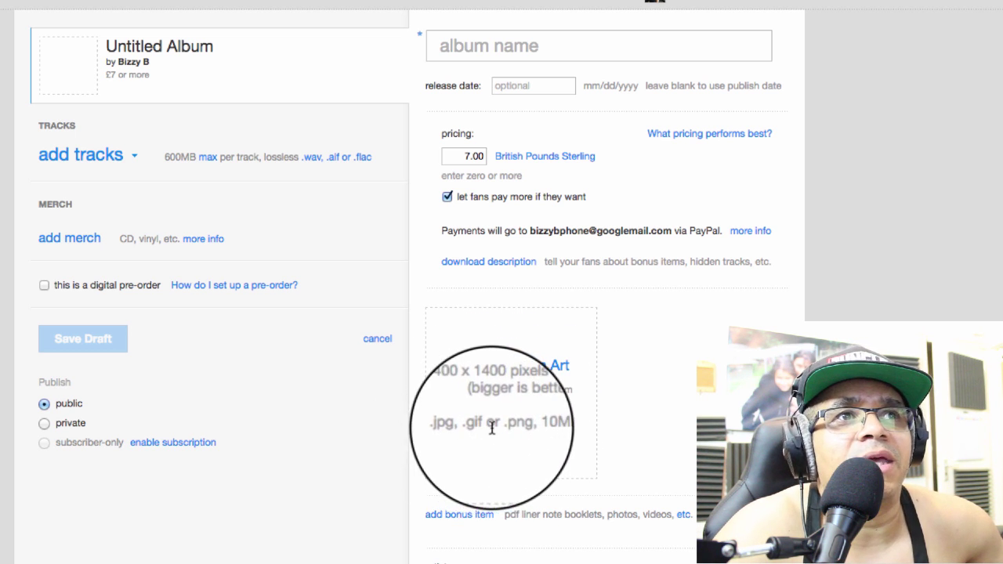
drag(589, 431, 518, 423)
click(519, 396)
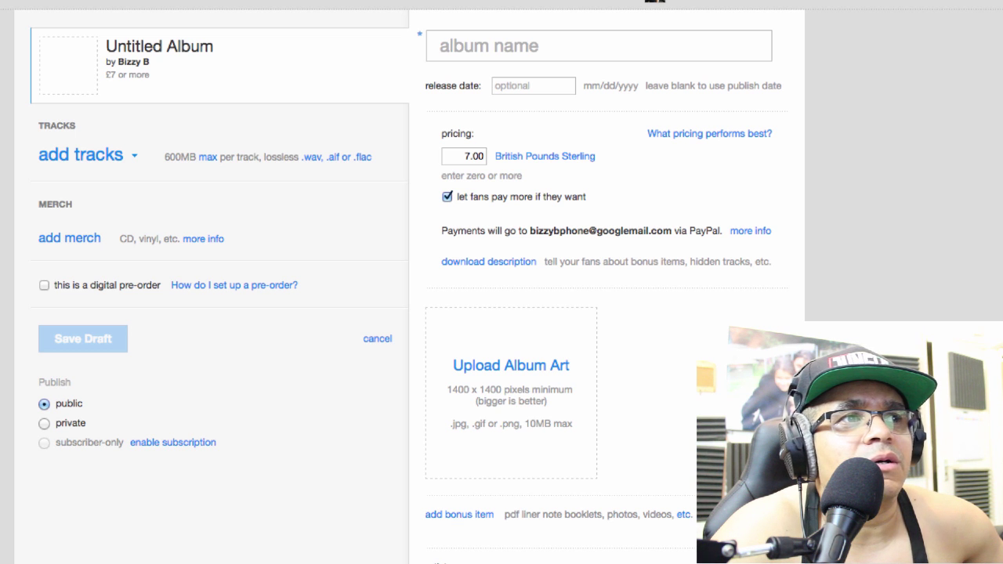
Switch to Photoshop and expand its window to fill the screen.
key(super+Tab)
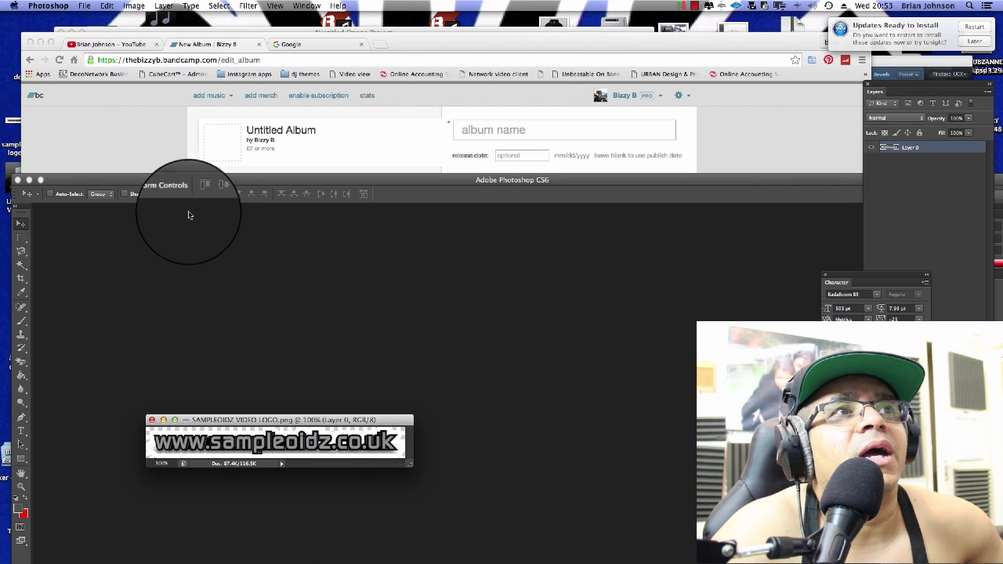
drag(211, 179, 252, 391)
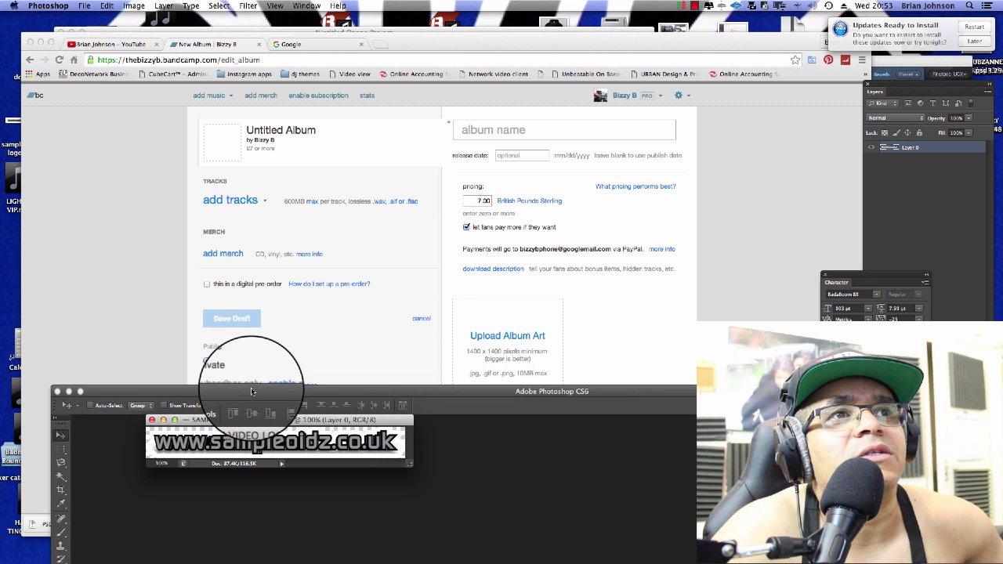
double_click(251, 391)
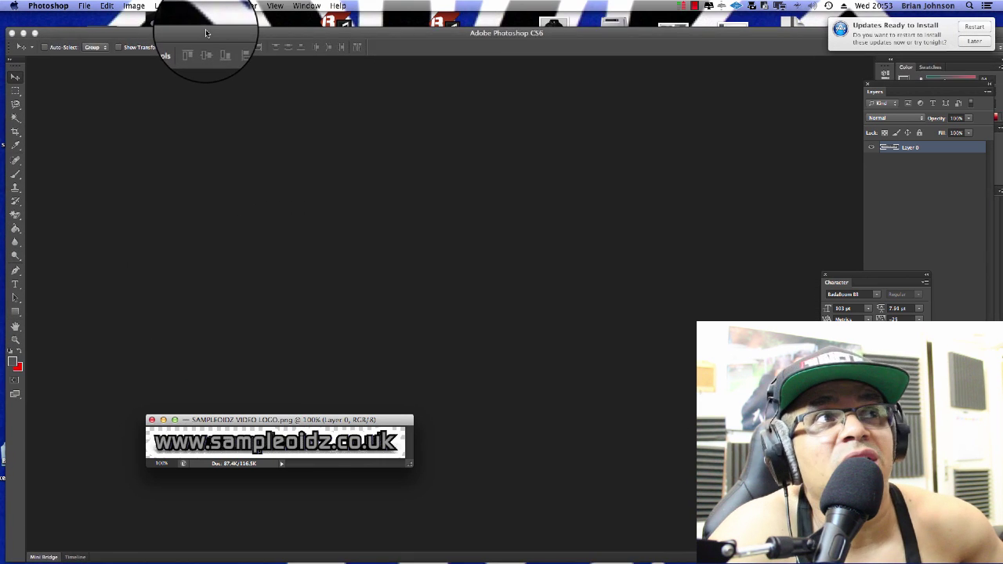
Start a new document based on the International Paper preset.
click(85, 8)
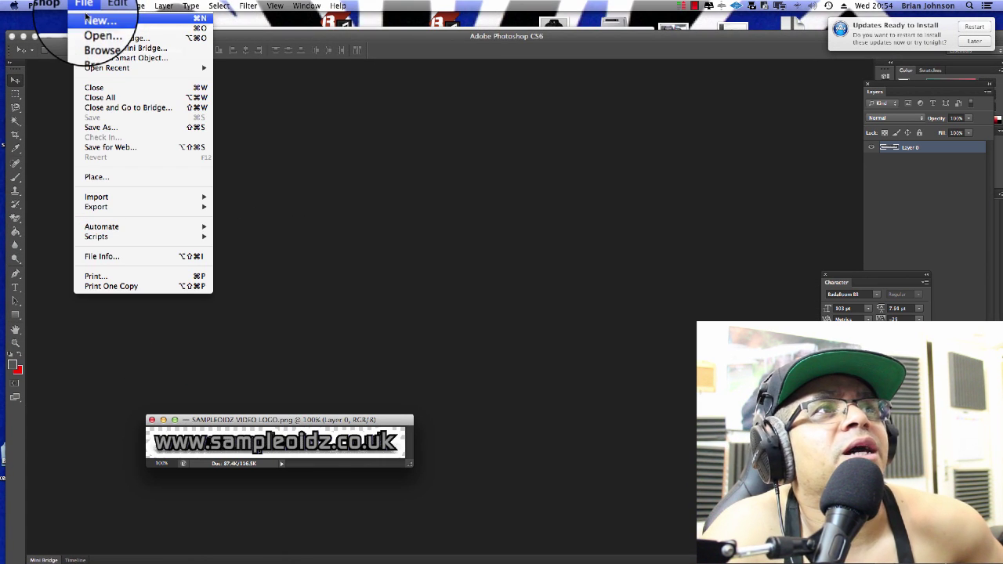
click(88, 19)
double_click(443, 214)
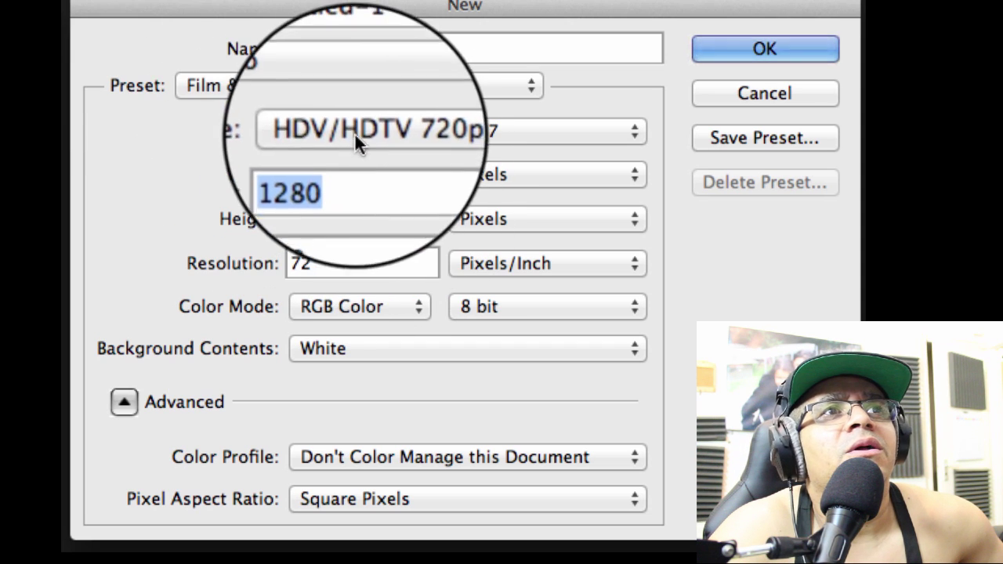
click(355, 133)
click(261, 86)
click(261, 85)
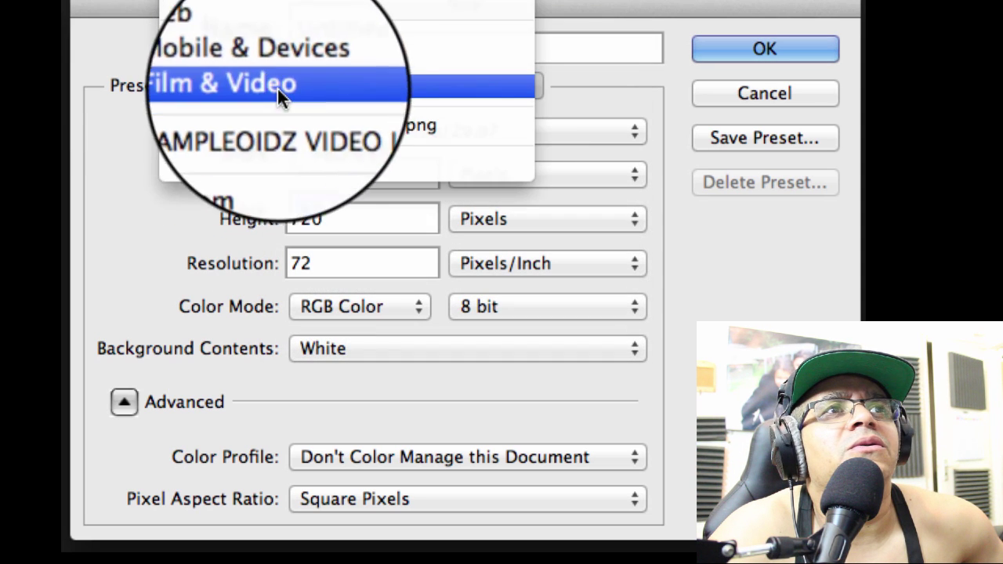
click(304, 2)
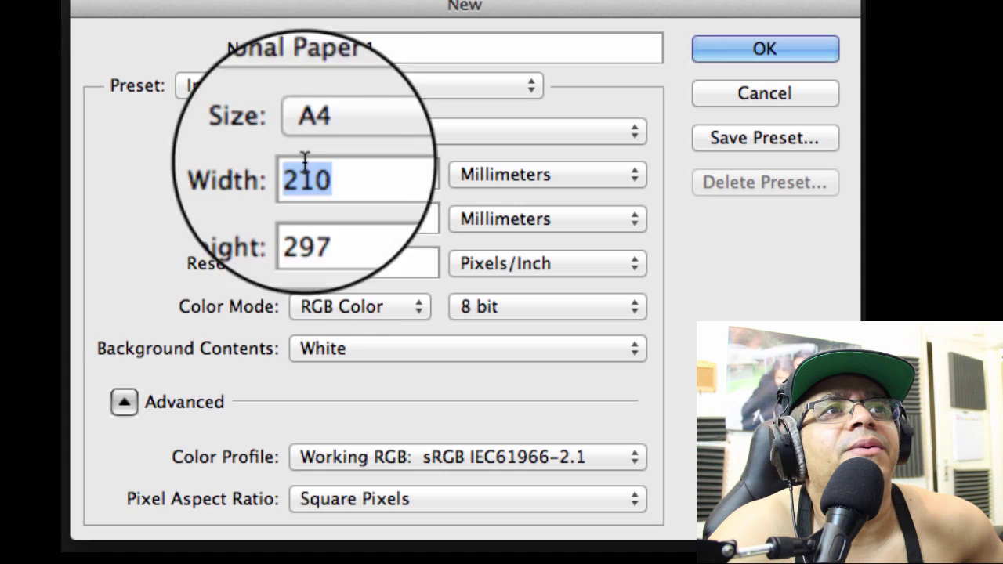
Set the new document's units to pixels, with a width of 1400 and a height of 1400.
click(505, 174)
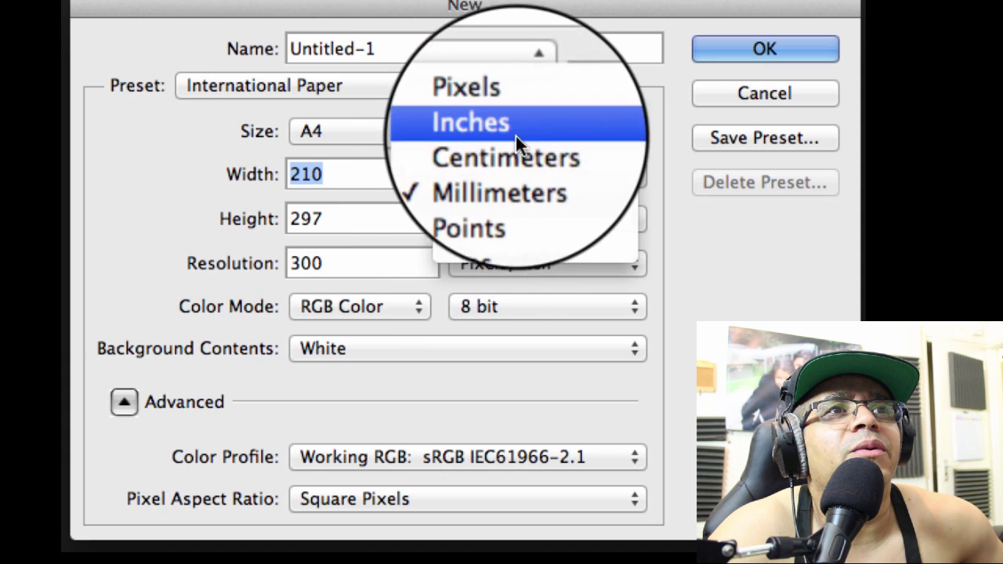
click(517, 114)
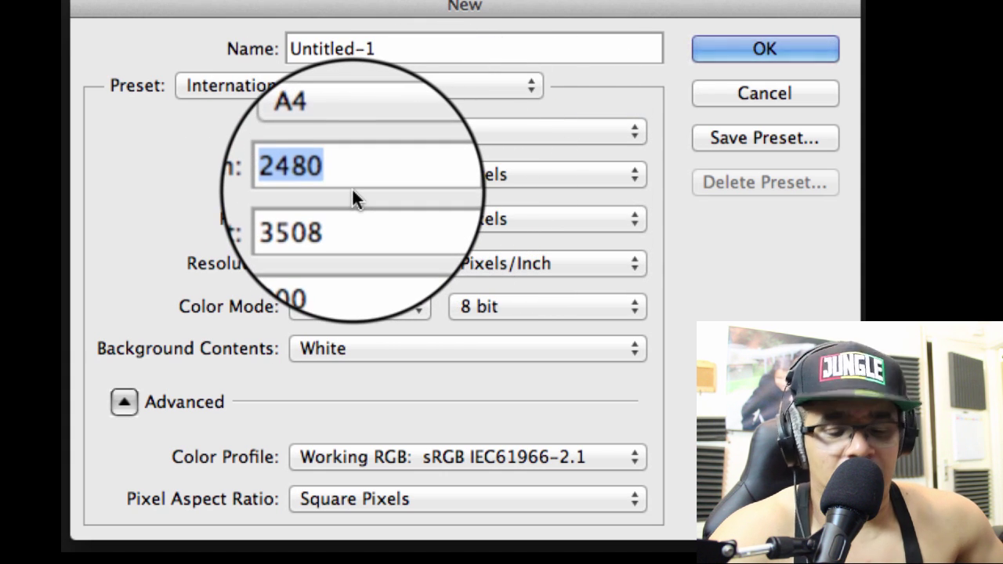
text(1400)
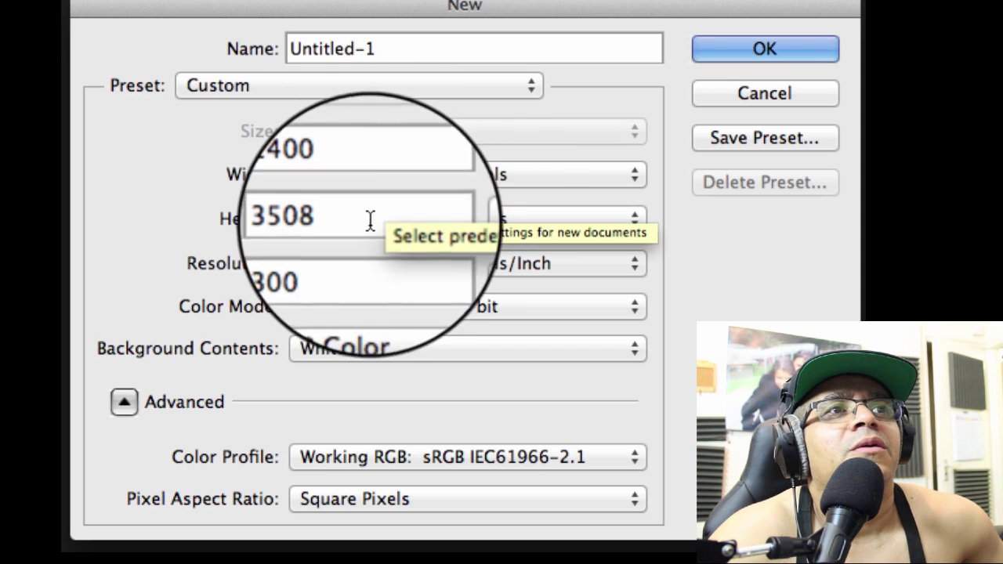
key(Tab)
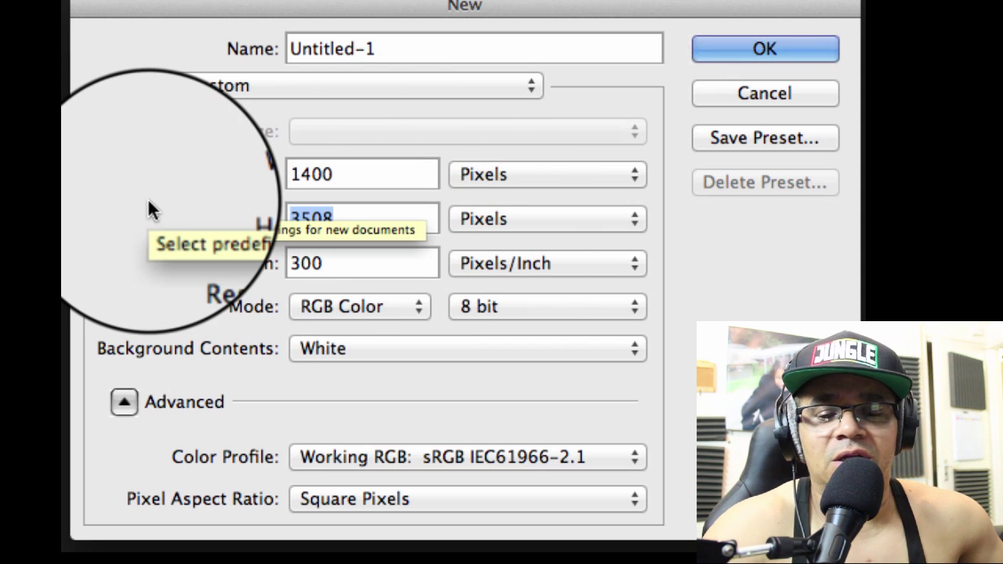
text(1)
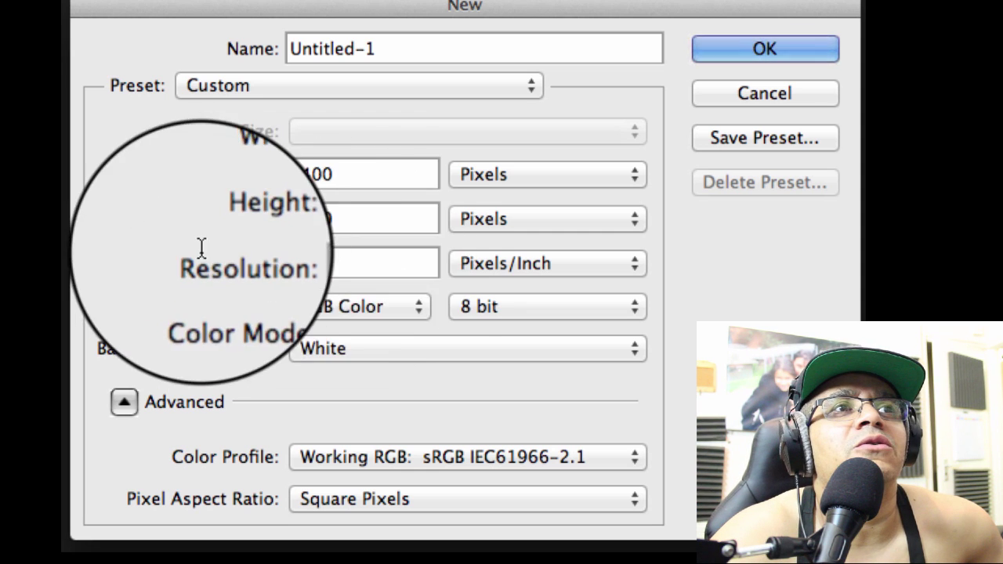
key(Tab)
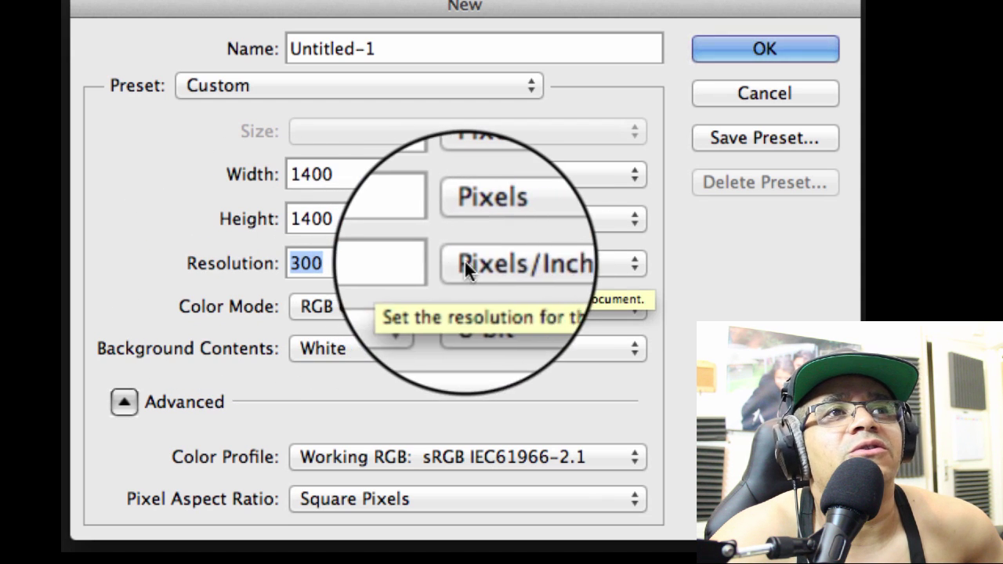
Keep the resolution at 300 pixels/inch and create the document.
click(497, 261)
click(483, 261)
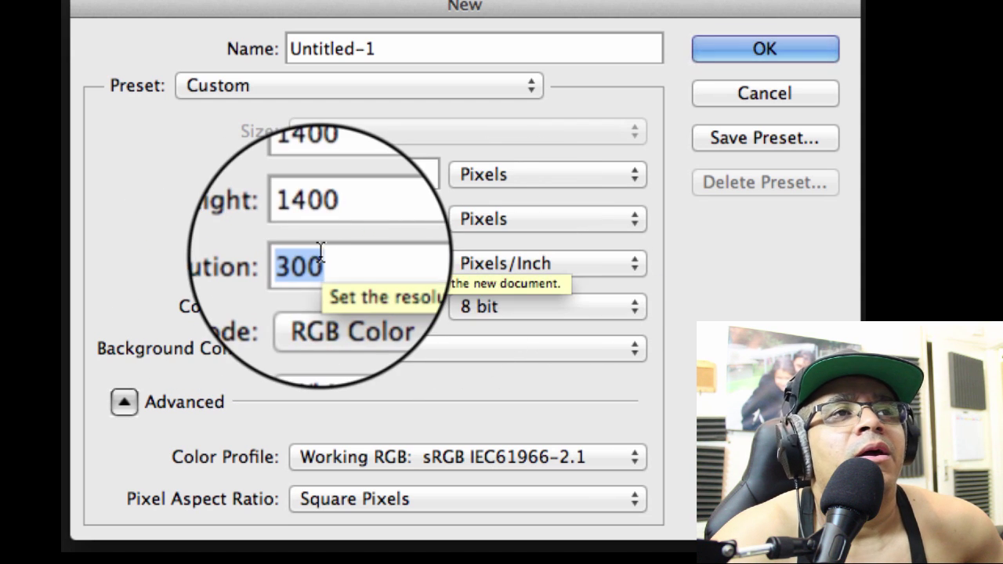
double_click(388, 262)
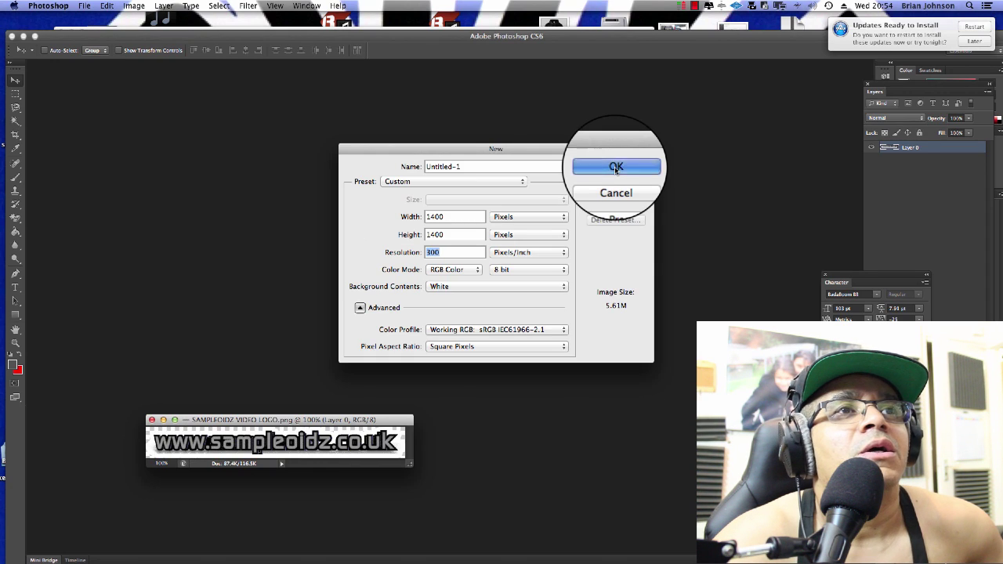
click(616, 167)
Float the SAMPLEOIDZ VIDEO LOGO image in its own window and copy its logo onto the lower part of the blank canvas.
drag(328, 421, 322, 83)
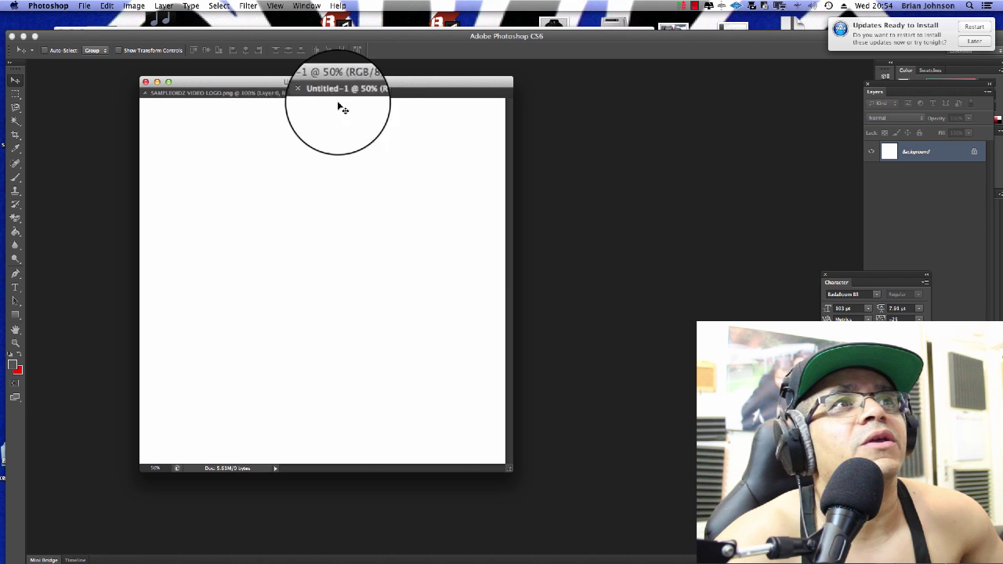
drag(348, 99, 349, 93)
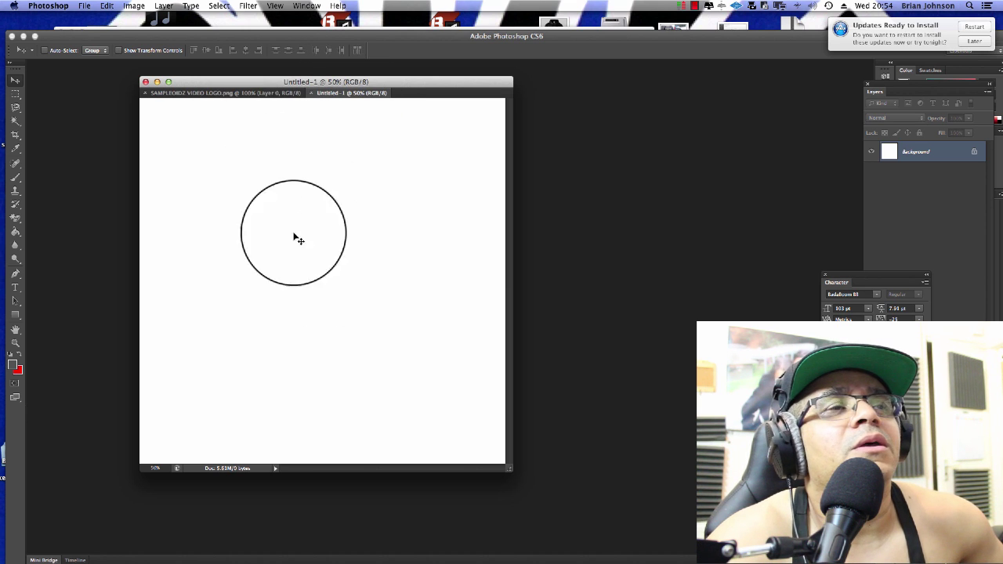
drag(241, 94, 385, 173)
drag(401, 389, 306, 432)
Enlarge the website logo to span most of the canvas width along its bottom edge, and close the source logo image.
key(super+t)
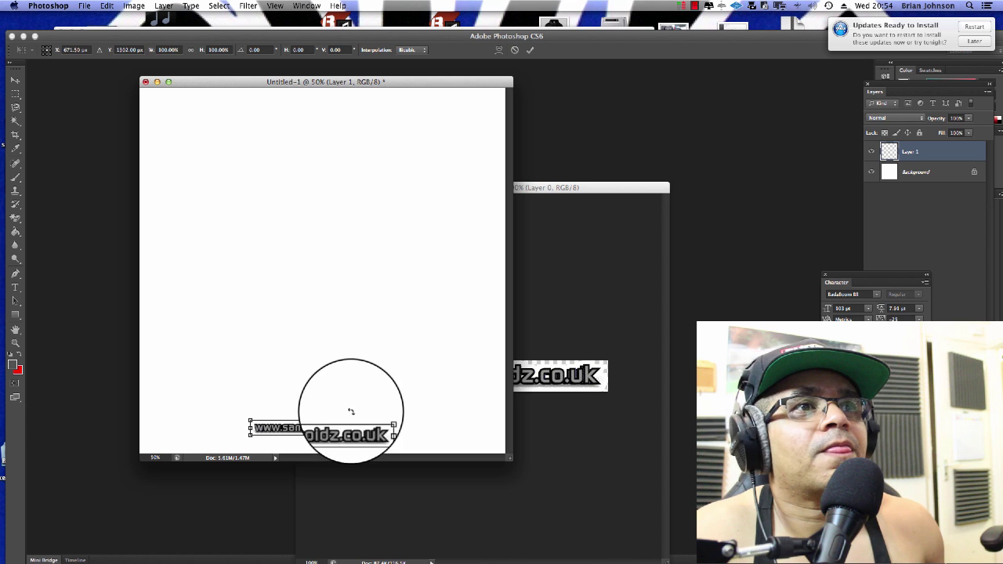
drag(380, 420, 402, 392)
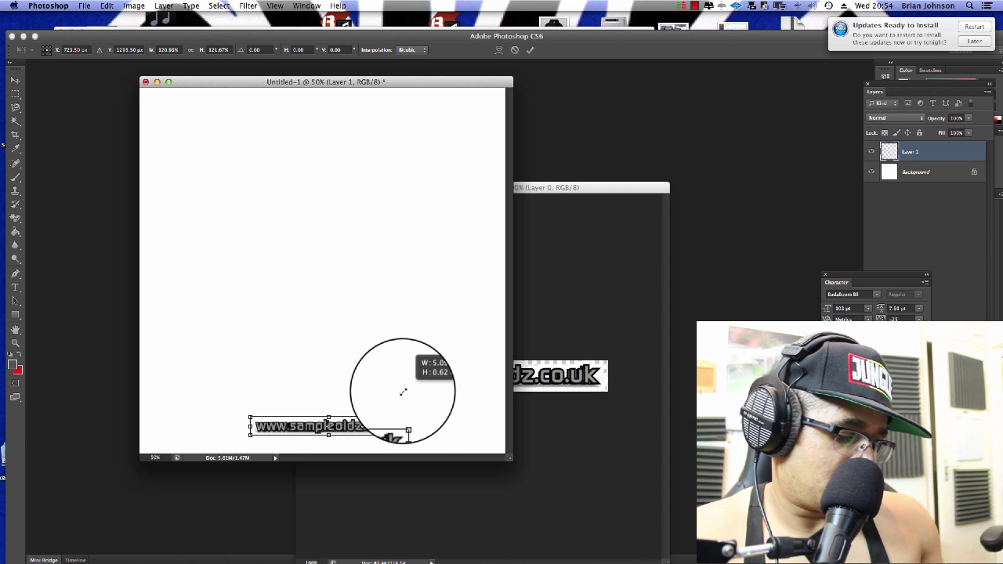
drag(403, 391, 484, 382)
drag(250, 407, 167, 402)
drag(298, 415, 297, 422)
key(Return)
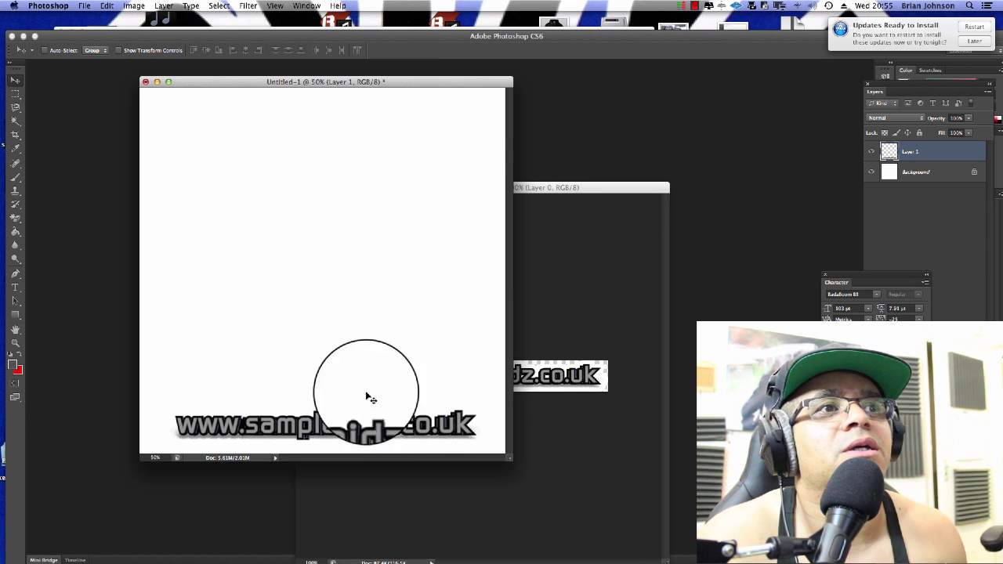
click(563, 222)
click(302, 187)
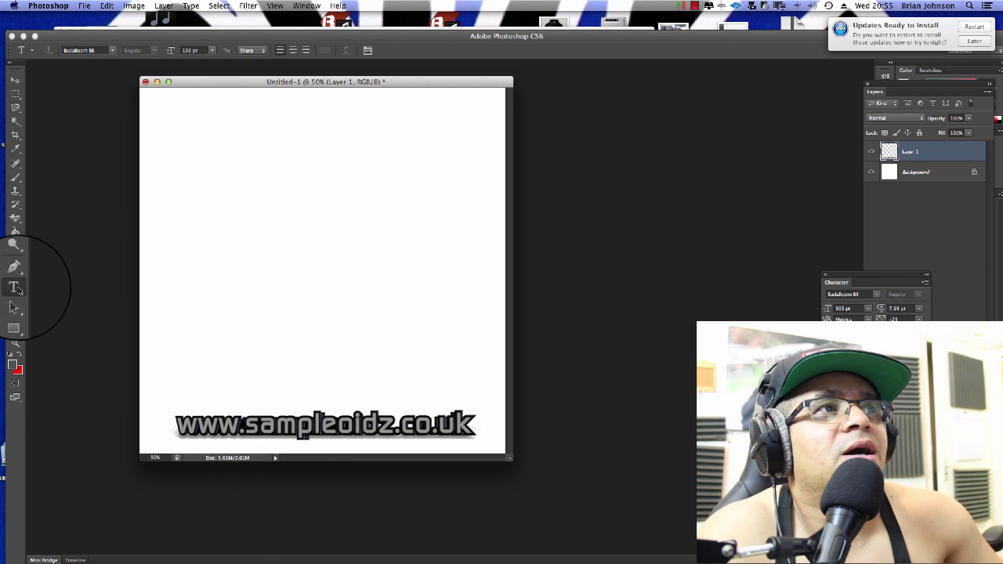
Add a text layer reading "science ep" in 103 pt Badaboom BB and place it in the upper part of the canvas.
drag(275, 229, 214, 179)
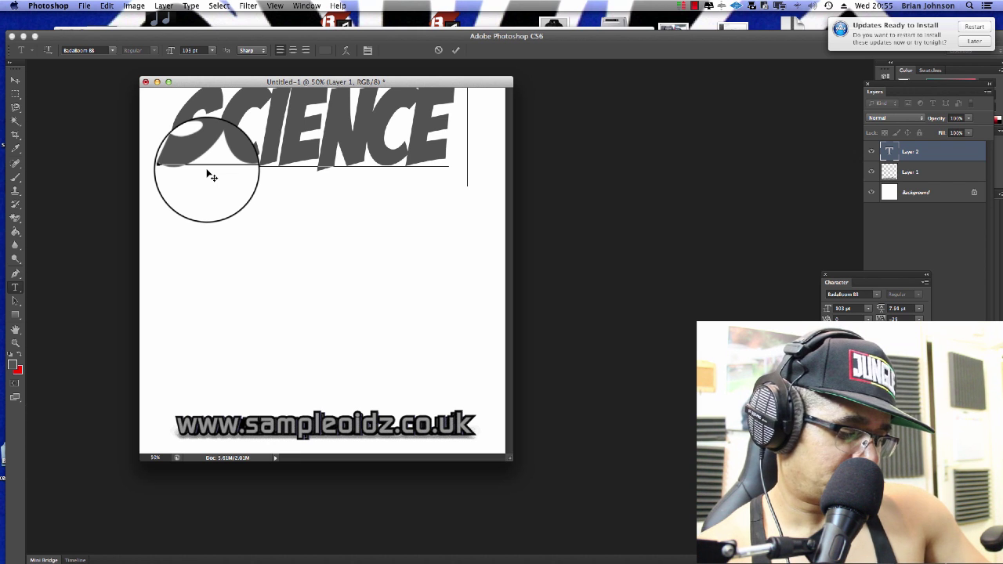
click(15, 79)
drag(172, 128, 198, 165)
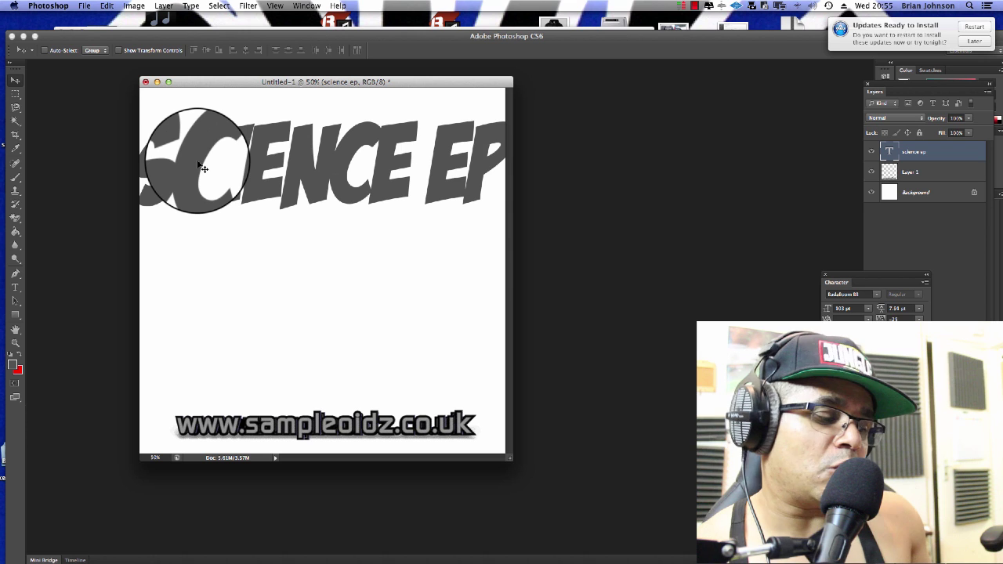
Scale the "science ep" title down to about 81% so it fits the canvas width, and center it near the top.
key(super+t)
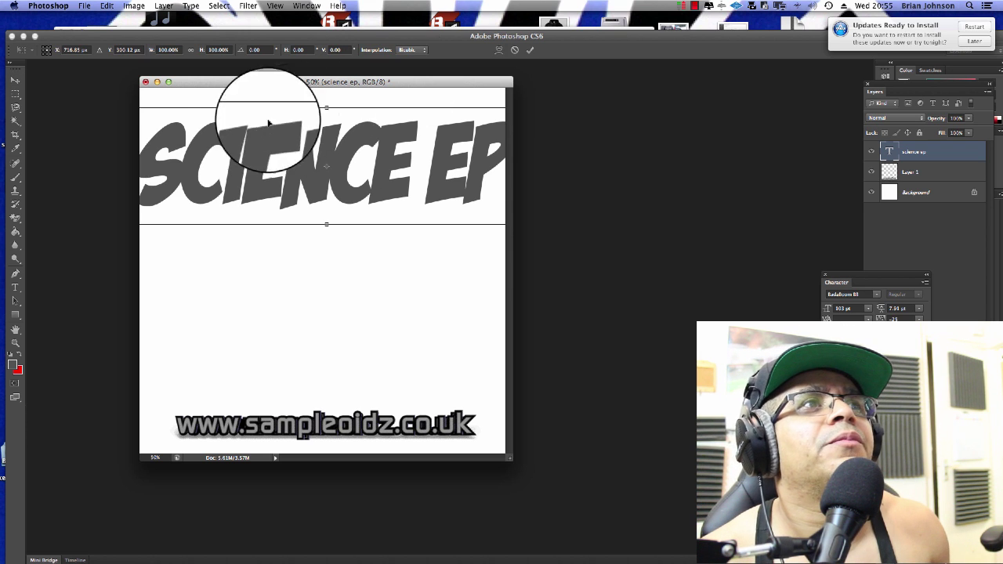
drag(267, 129, 302, 150)
drag(205, 131, 215, 150)
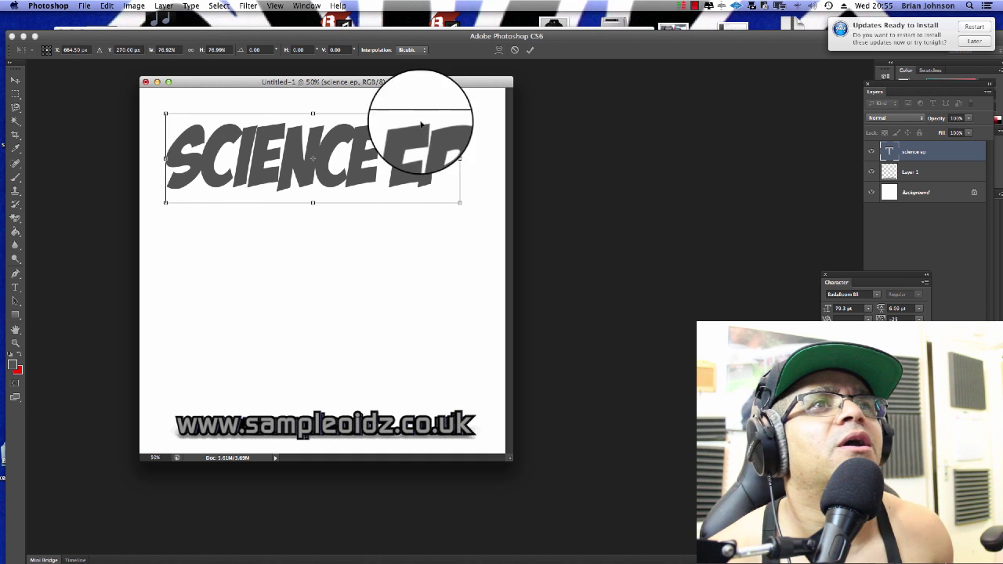
drag(454, 117, 478, 89)
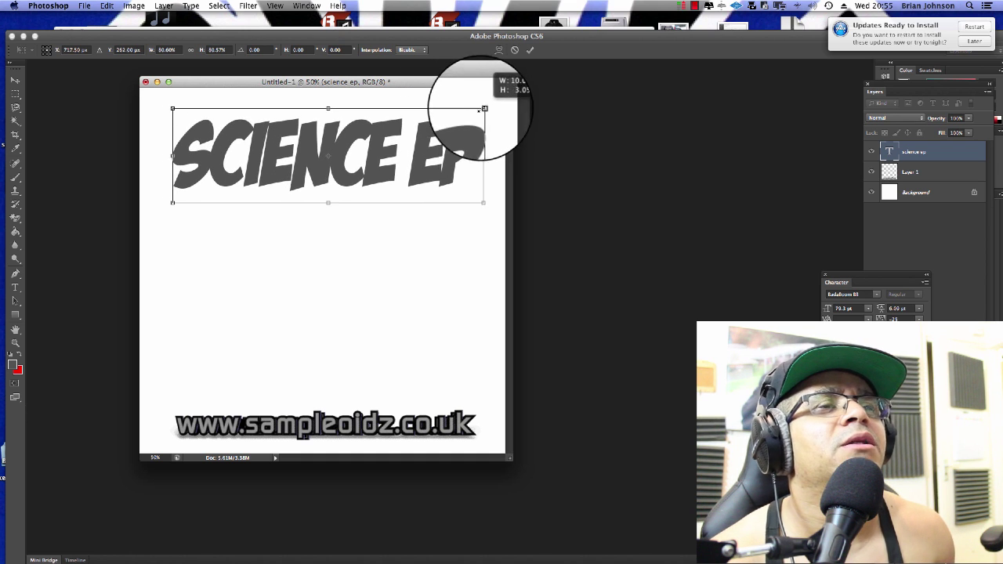
key(Return)
drag(425, 152, 390, 164)
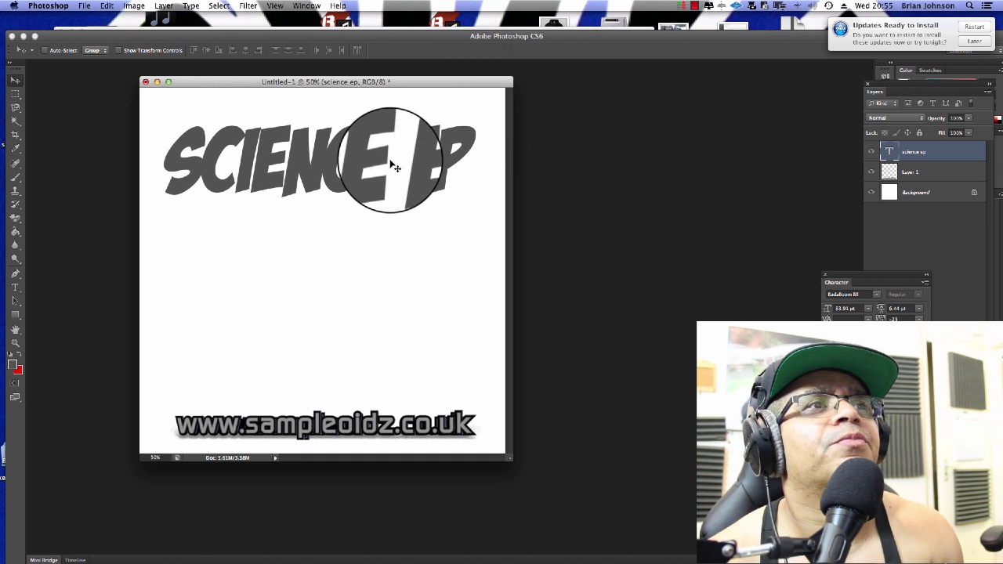
Switch to Chrome, search Google for "free fonts", and browse the featured fonts on the 1001 Free Fonts site.
mouse_move(259, 558)
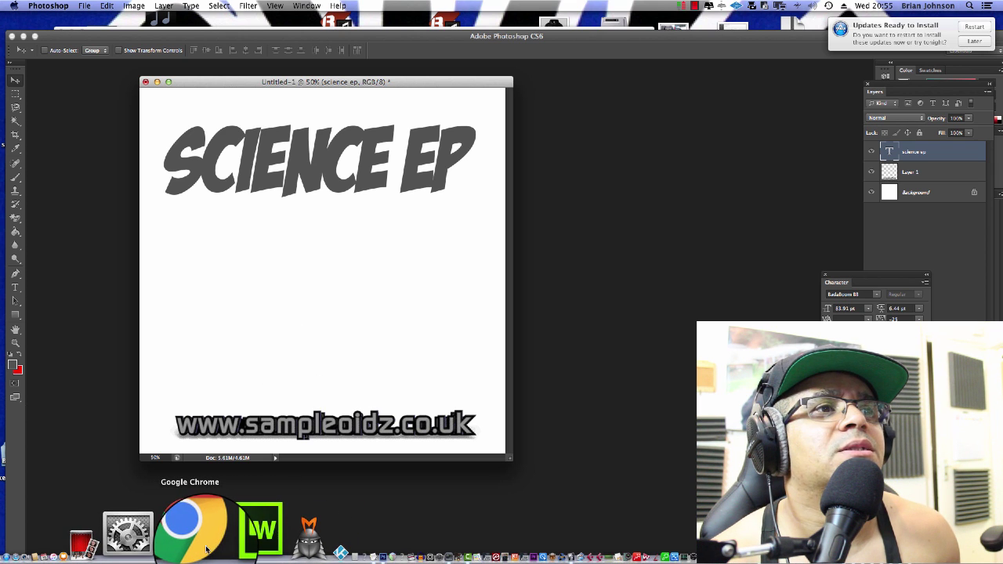
click(207, 549)
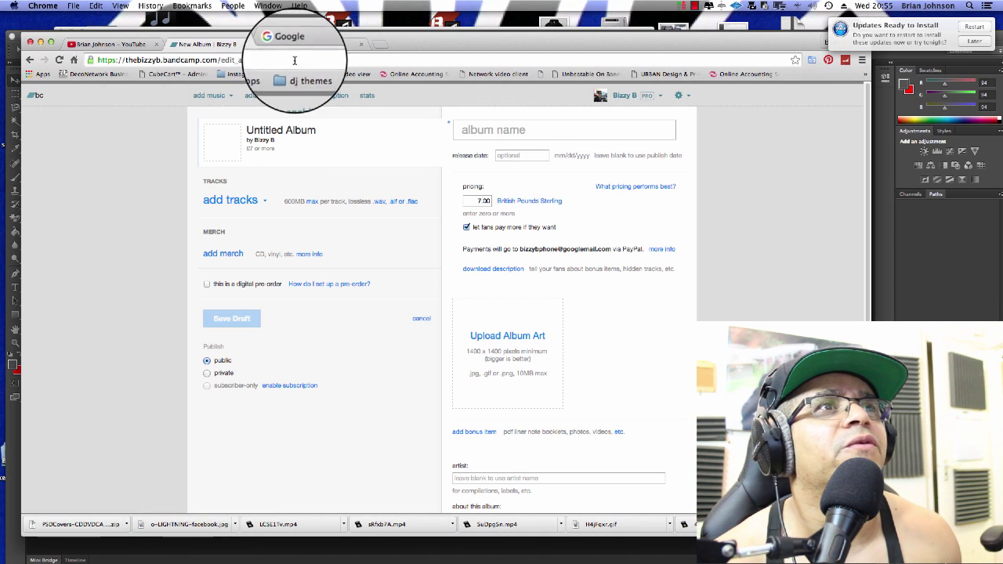
click(291, 45)
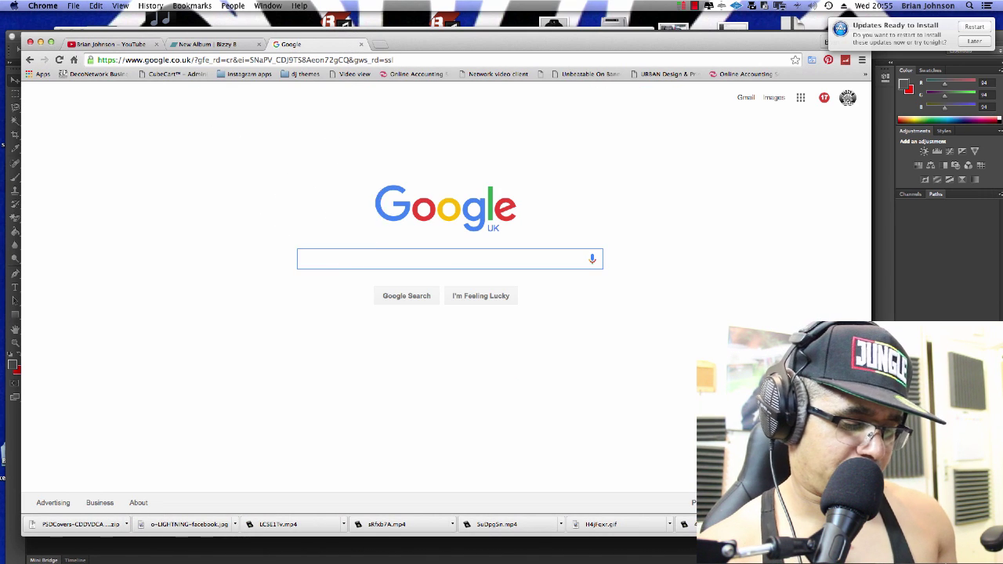
text(free fonts)
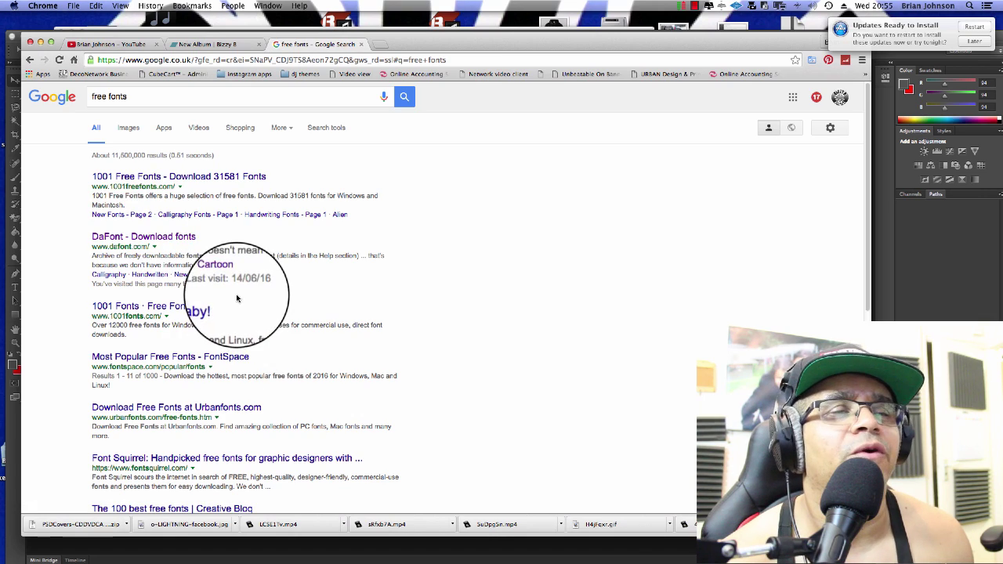
click(169, 177)
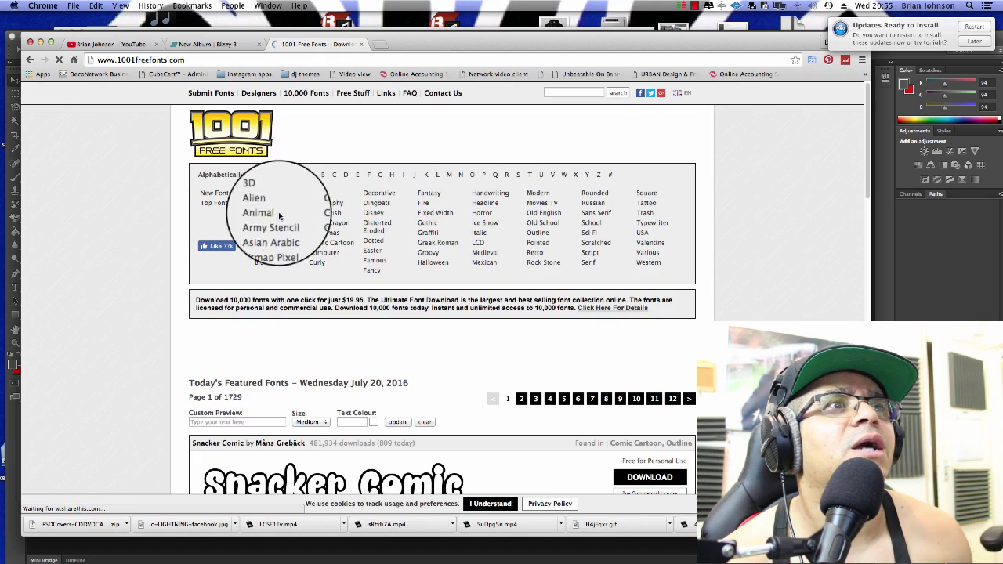
scroll(381, 287, down, 2)
scroll(380, 286, down, 3)
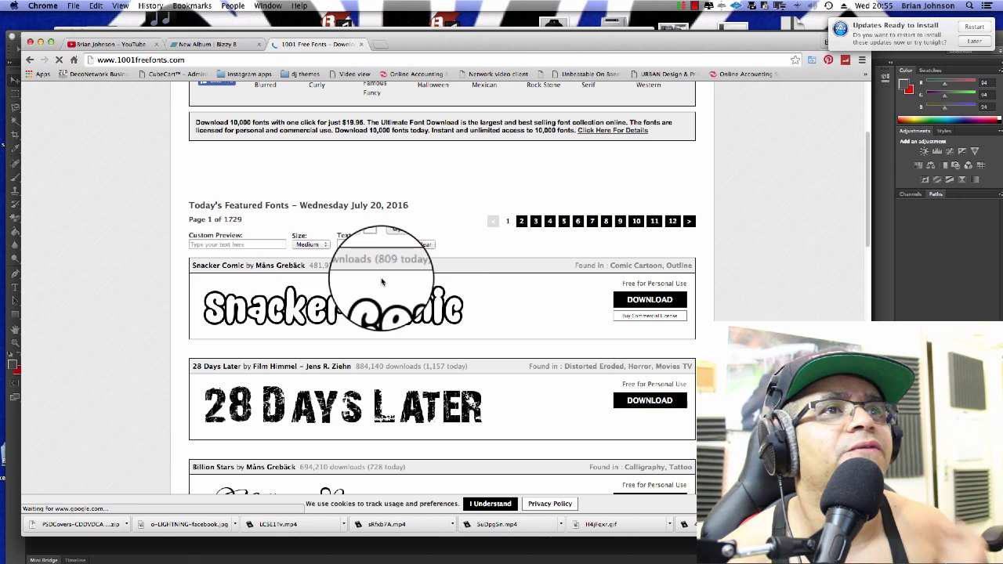
Download the 28 Days Later font from 1001 Free Fonts and try to install 28 Days Later.ttf through Font Book.
scroll(326, 313, down, 3)
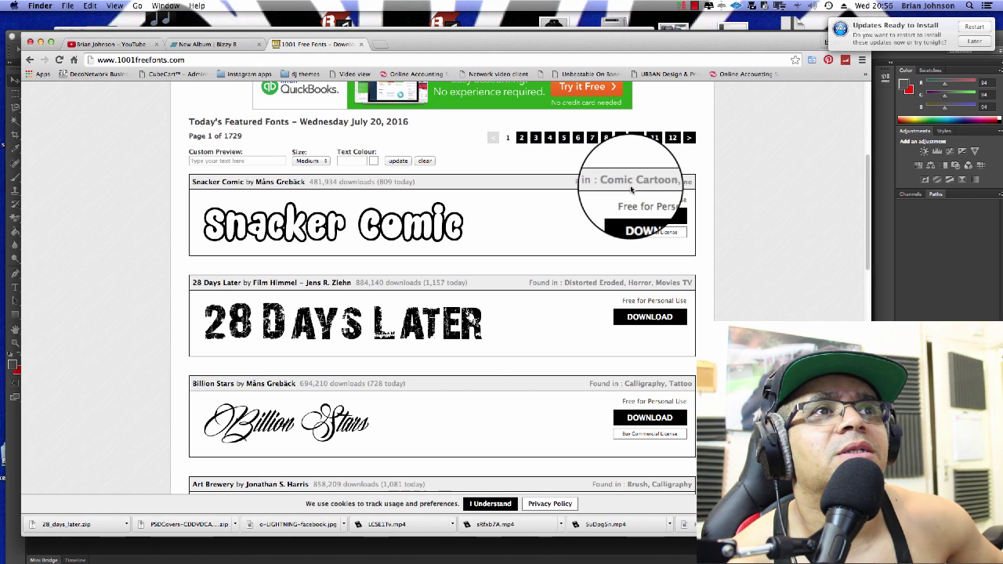
key(alt+super+l)
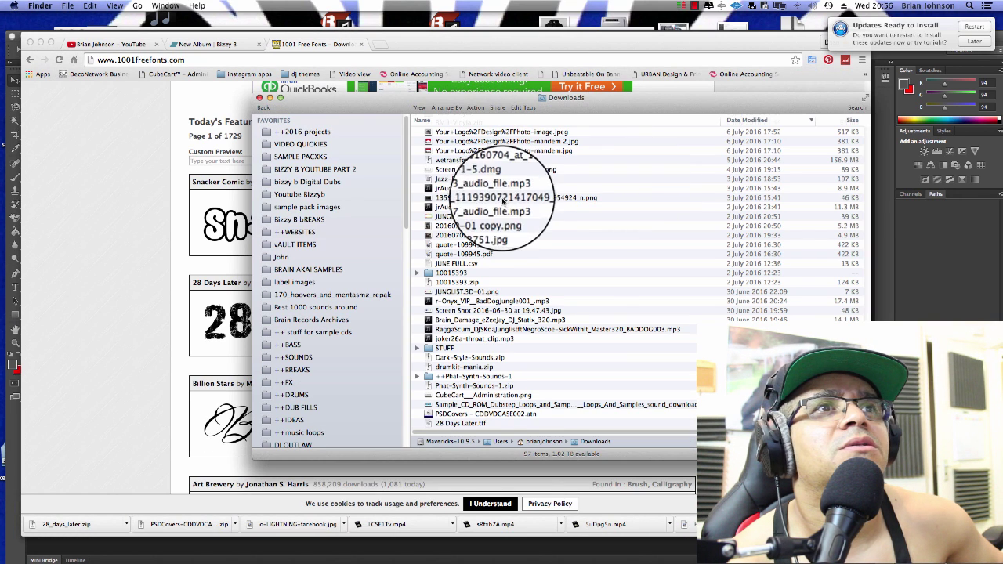
click(481, 424)
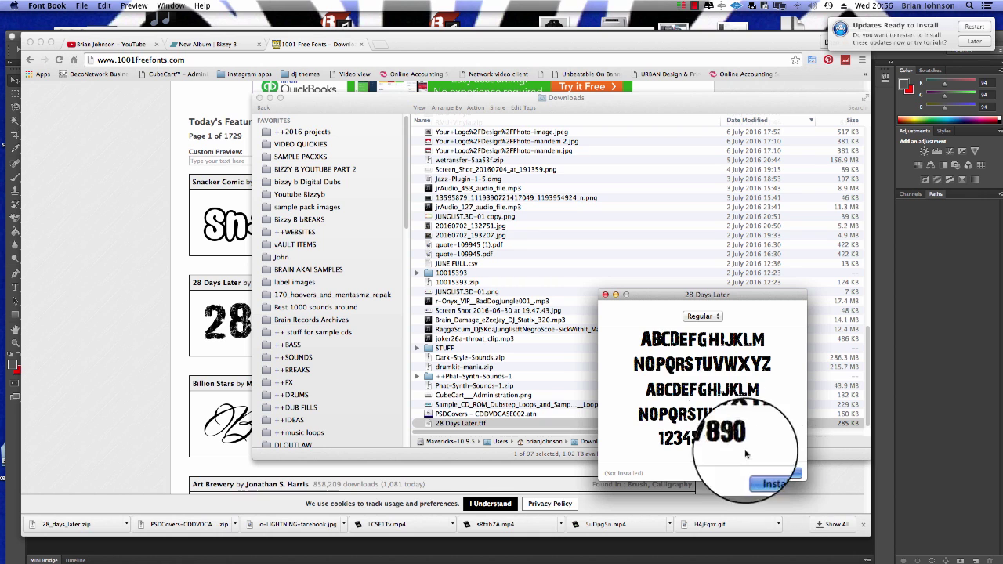
key(Return)
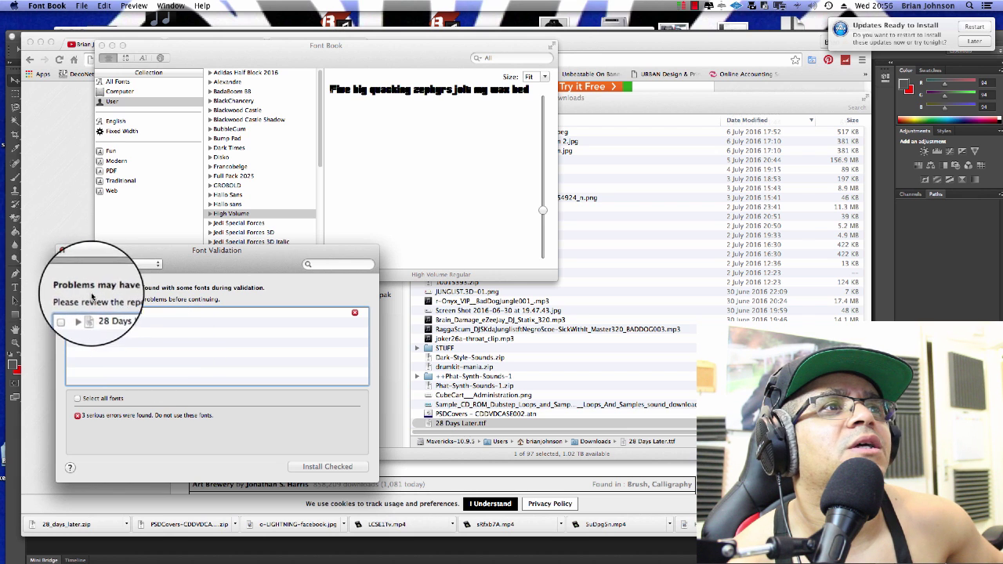
click(62, 248)
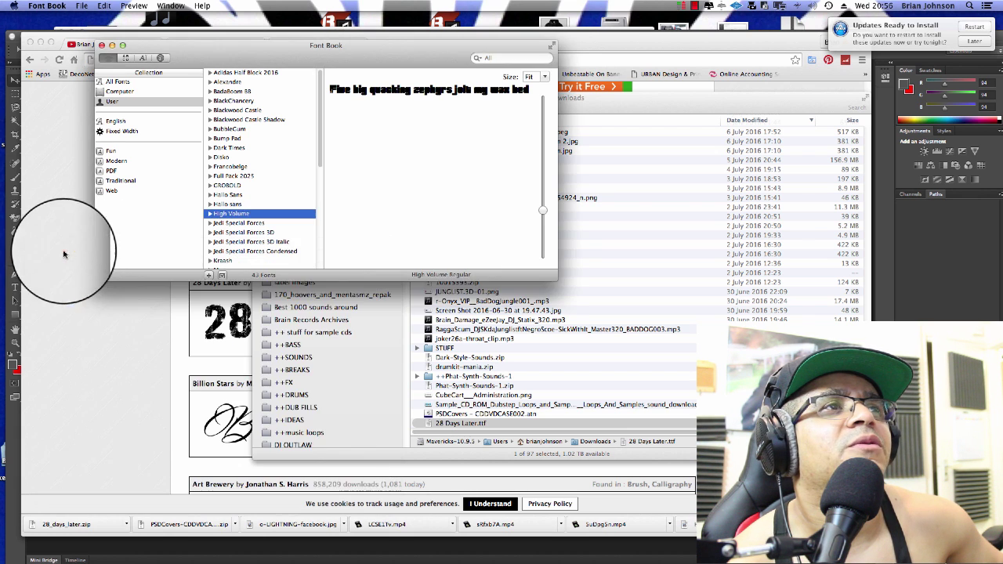
click(67, 107)
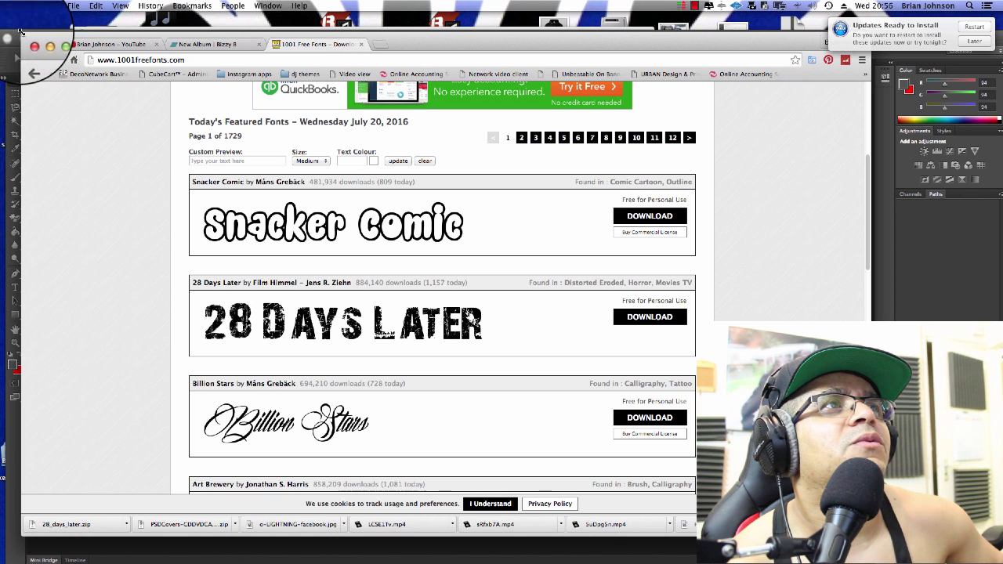
Switch back to Photoshop and select all the text of the "science ep" title for editing.
click(15, 38)
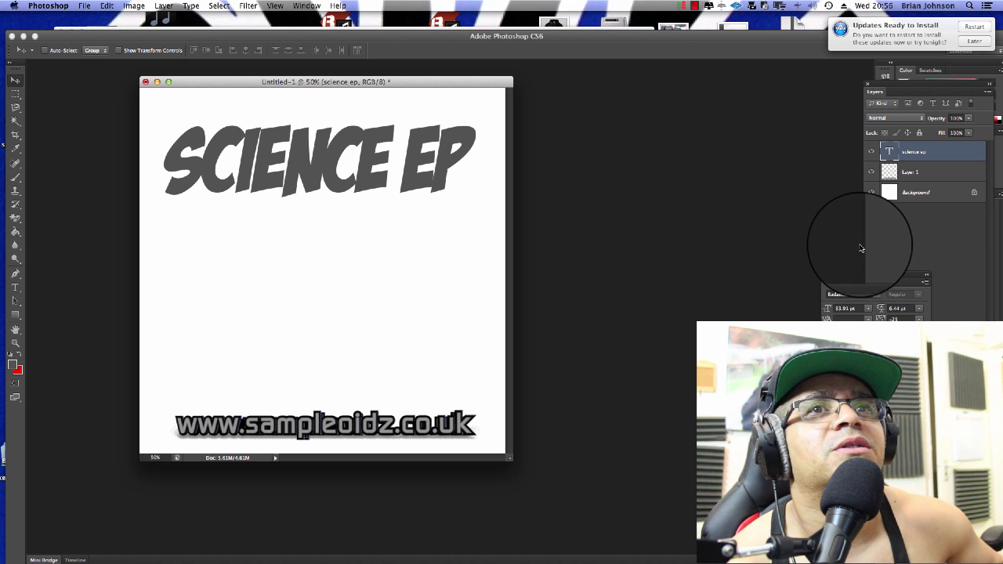
double_click(890, 151)
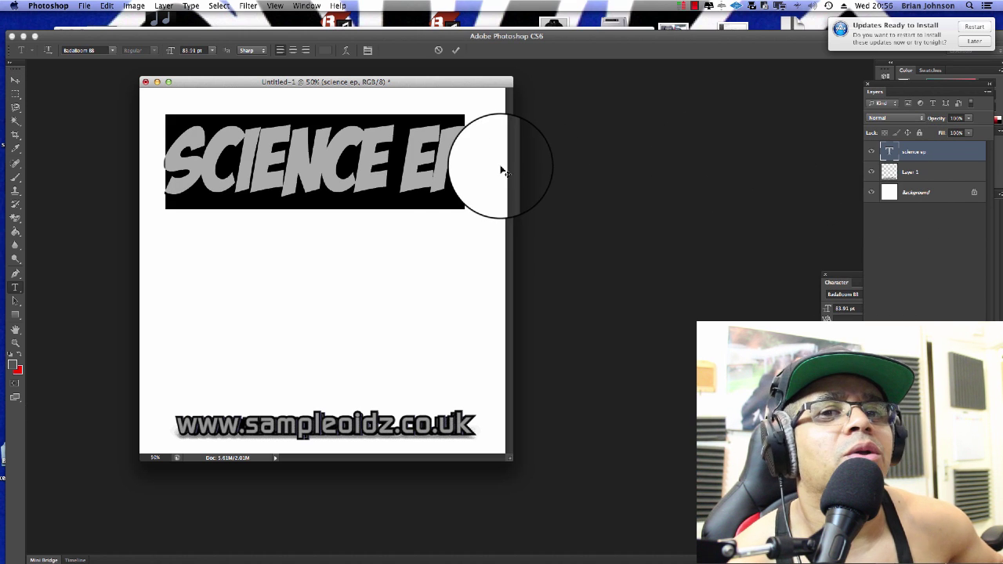
click(112, 50)
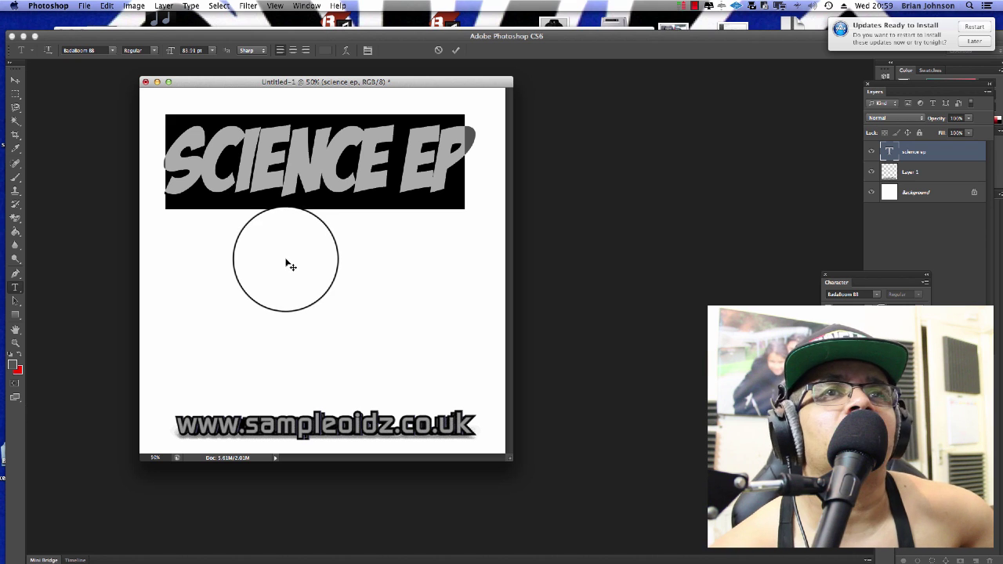
click(298, 143)
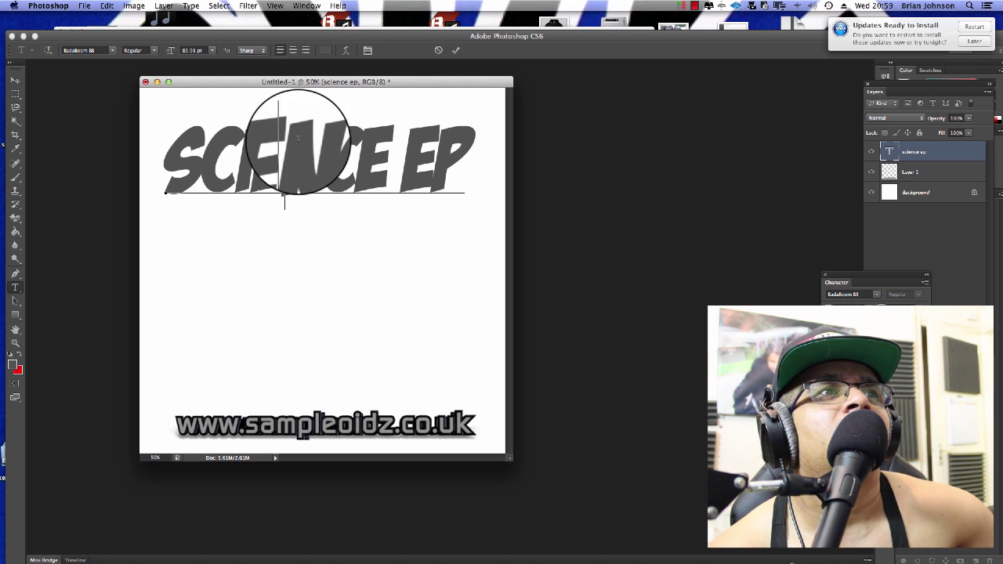
click(203, 148)
drag(217, 143, 118, 146)
drag(250, 193, 291, 271)
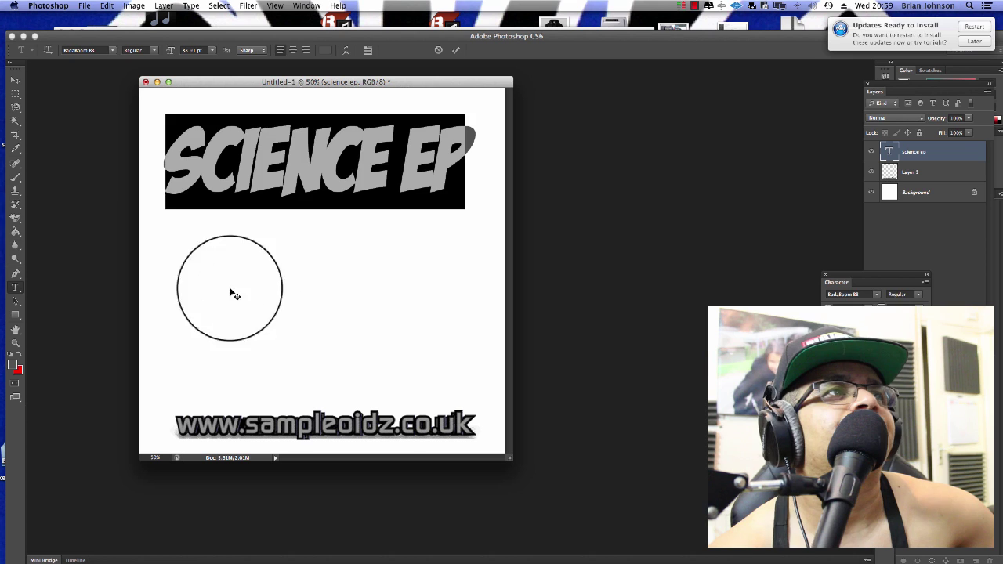
key(super+Return)
Set the text colour of the "science ep" title to black.
double_click(890, 152)
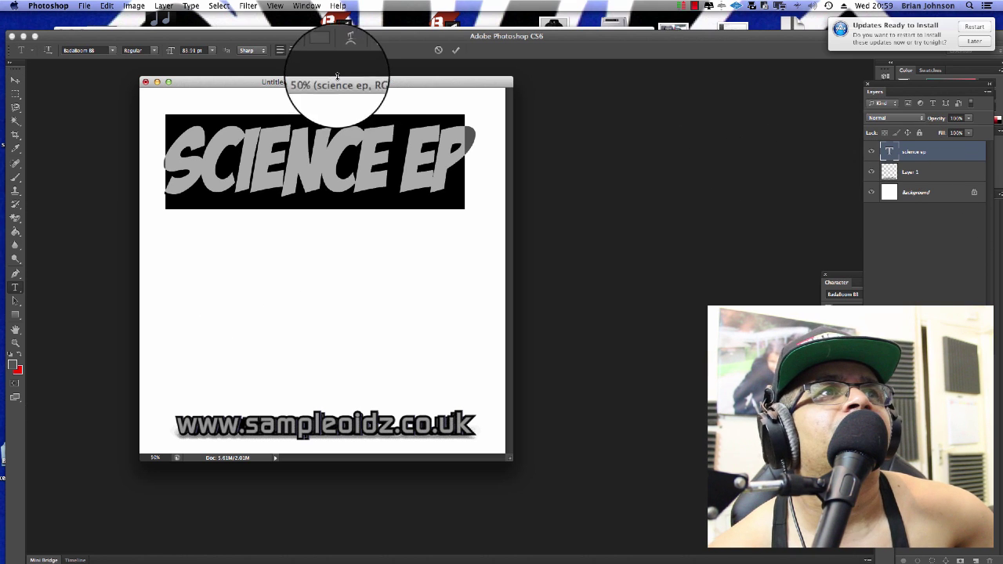
click(325, 50)
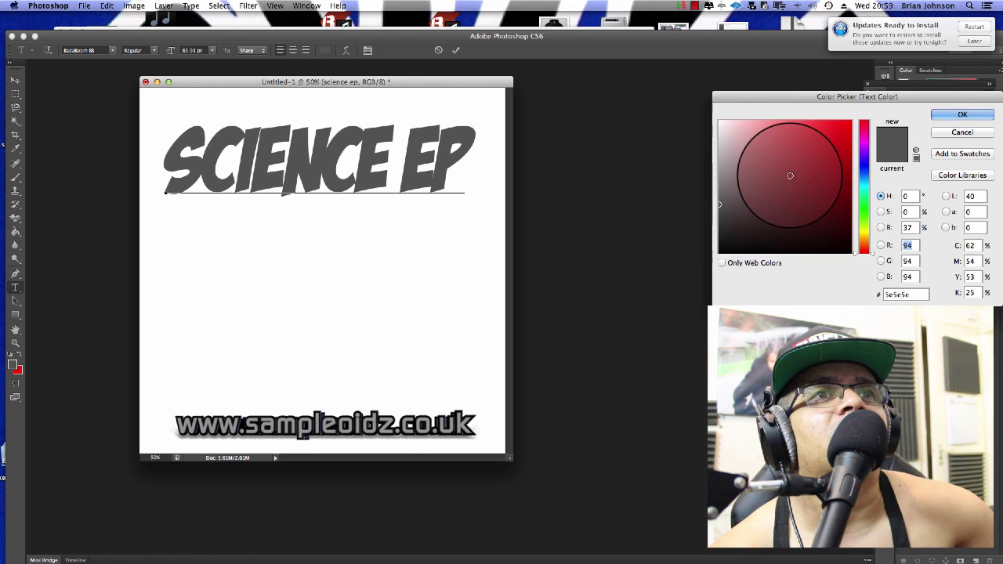
drag(790, 176, 658, 291)
drag(817, 164, 904, 87)
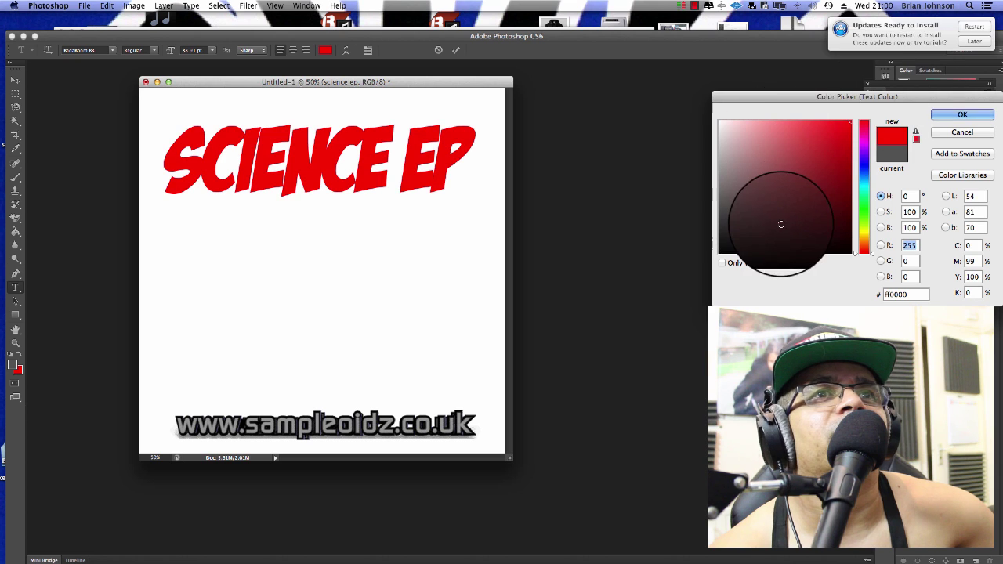
click(726, 254)
click(963, 115)
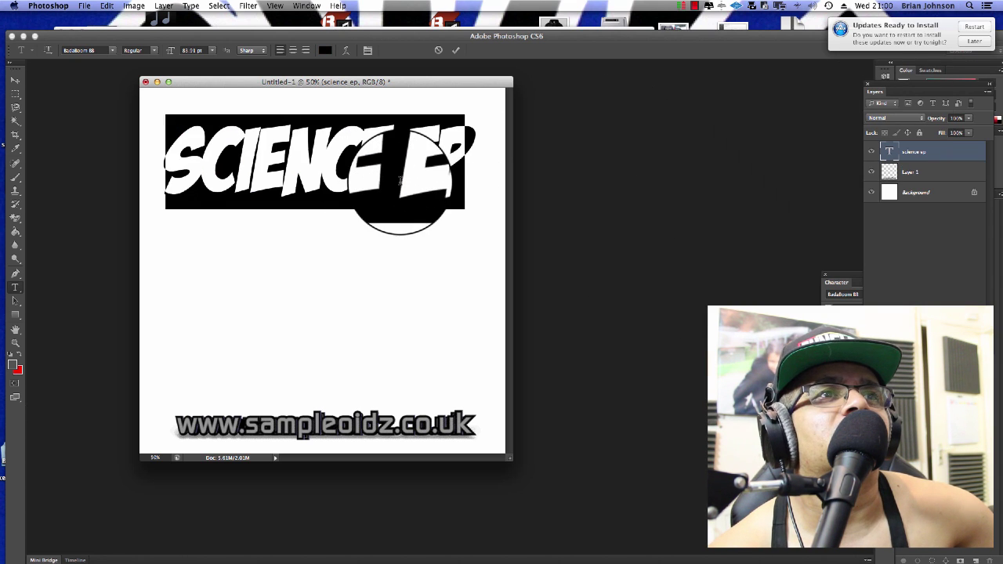
Move the "science ep" title slightly down and to the right with the Move tool.
click(13, 82)
right_click(223, 160)
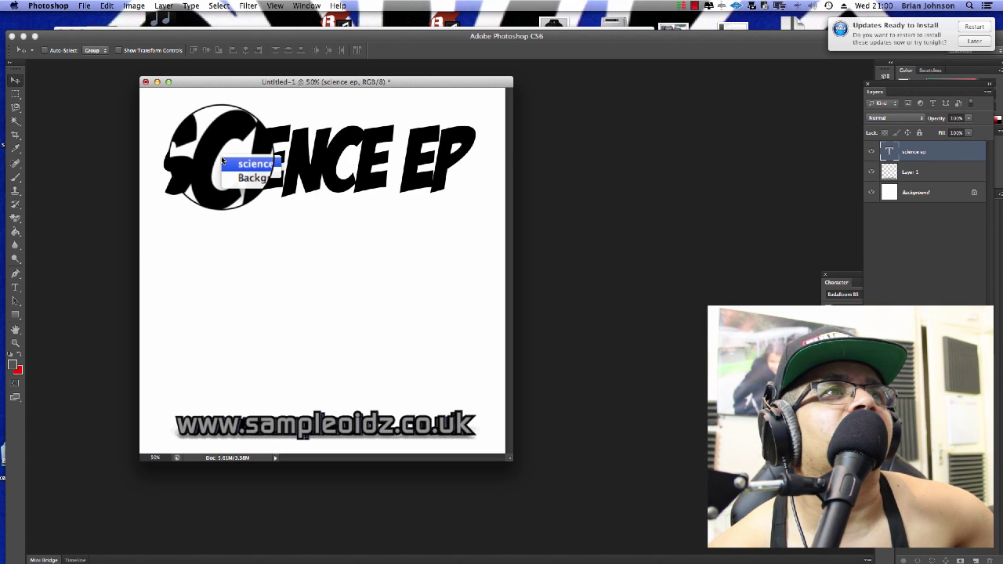
click(222, 162)
drag(222, 162, 227, 166)
drag(226, 167, 221, 167)
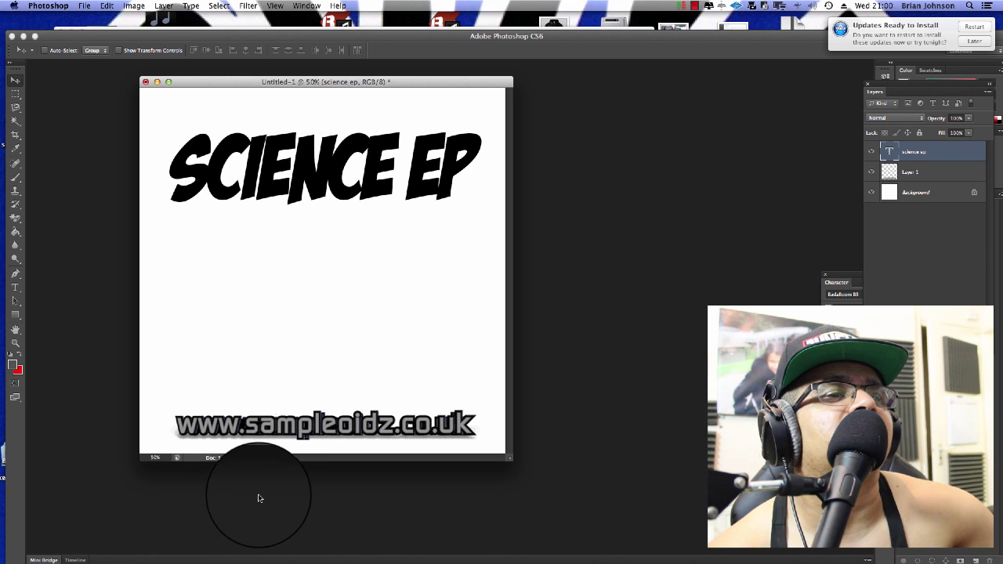
Switch to Chrome, go to google.com and search Google Images for "lightning".
click(237, 535)
click(188, 60)
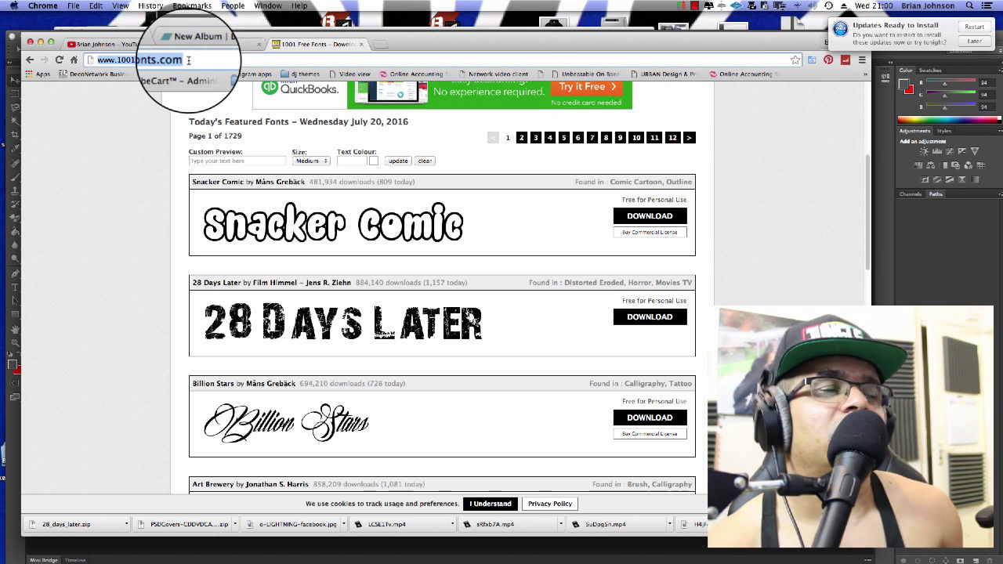
text(google.com)
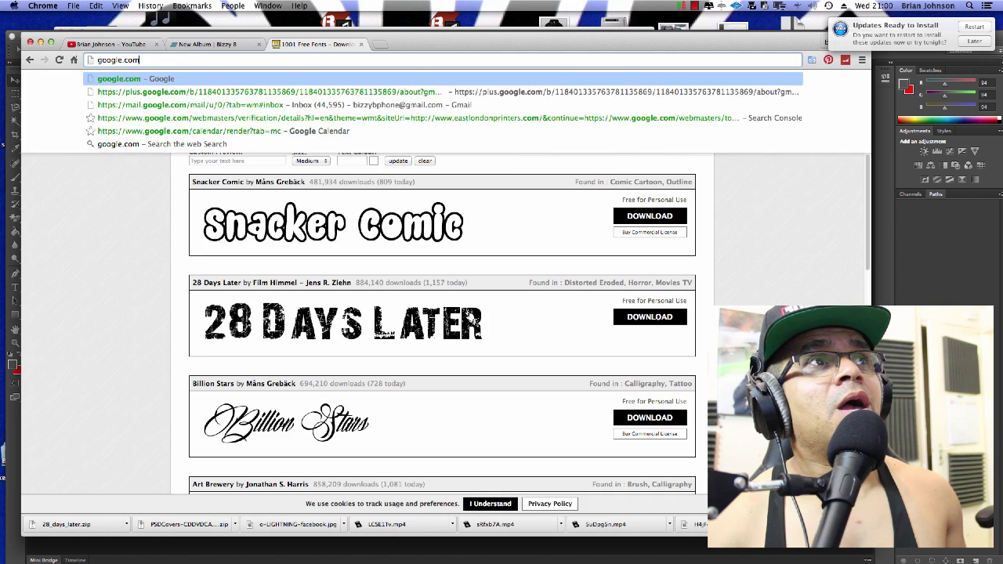
key(Return)
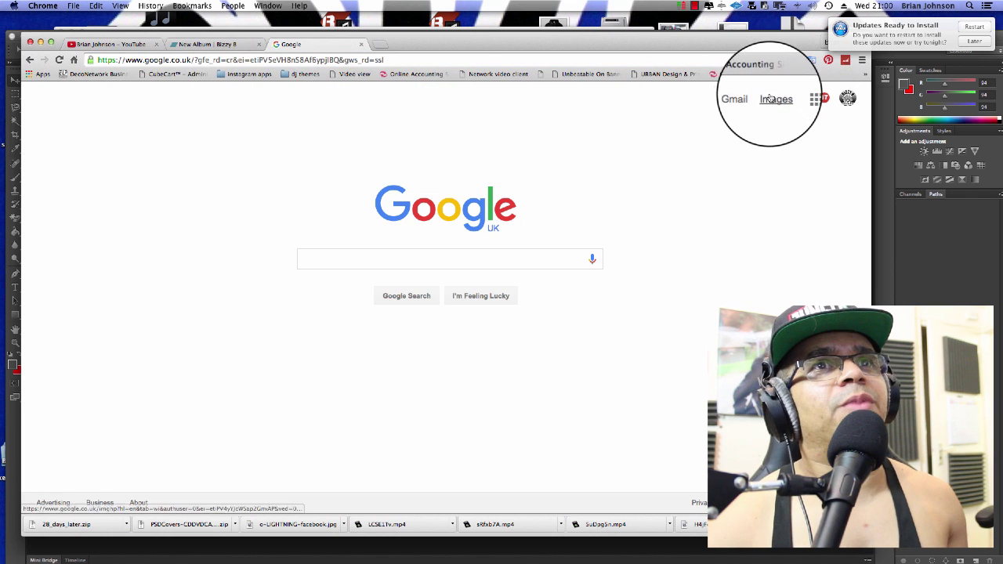
click(784, 102)
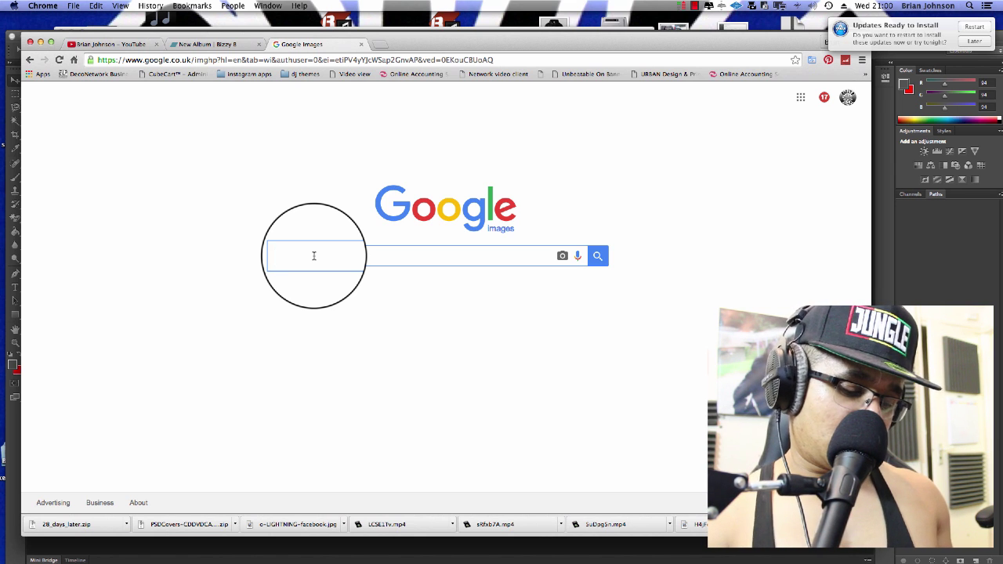
text(lightning)
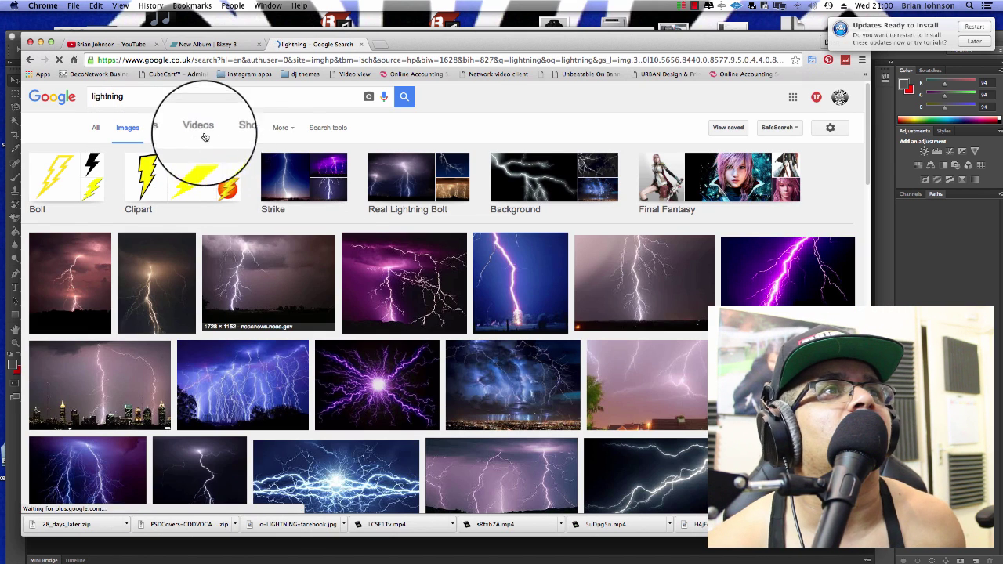
Filter the lightning image results to the Large size.
click(284, 128)
click(318, 130)
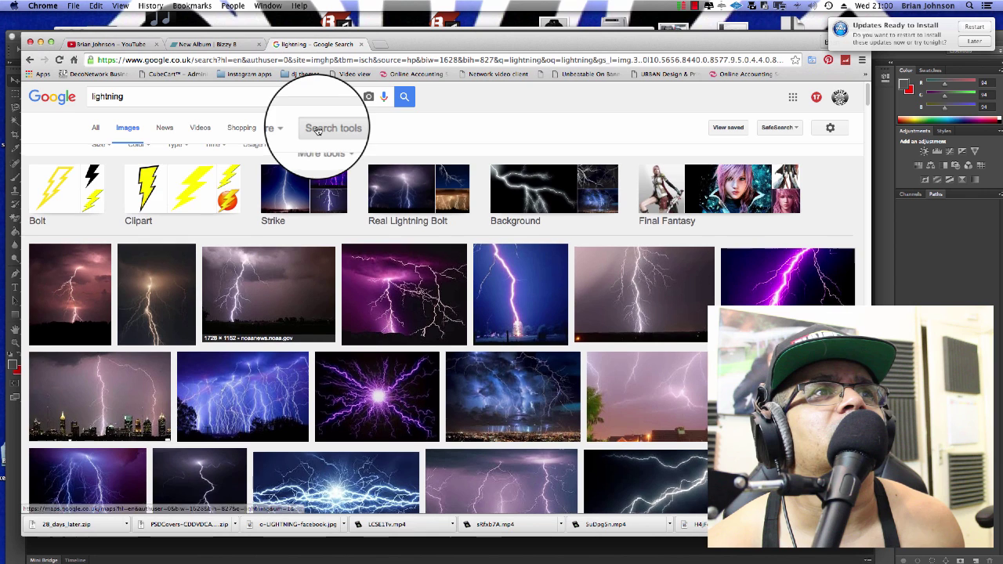
click(108, 157)
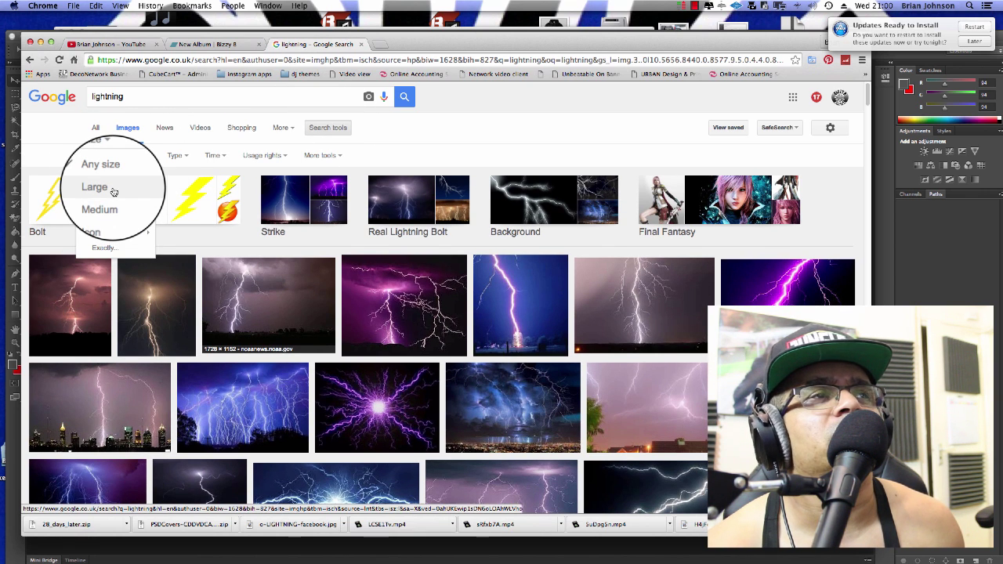
click(112, 188)
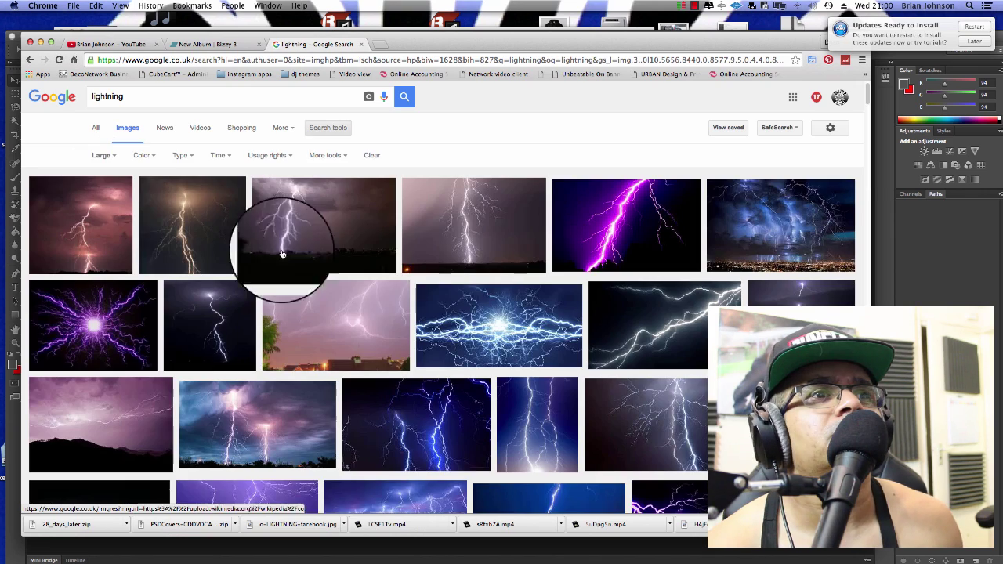
Browse the large lightning pictures and open the purple starburst lightning image at full size in its own tab.
scroll(396, 270, down, 1)
scroll(446, 248, down, 2)
scroll(445, 265, down, 3)
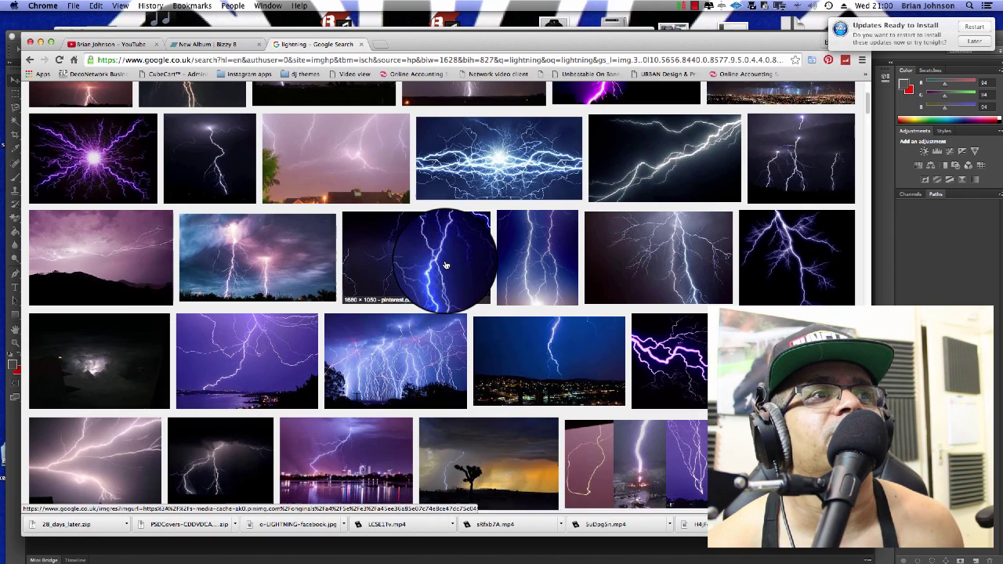
scroll(446, 263, up, 3)
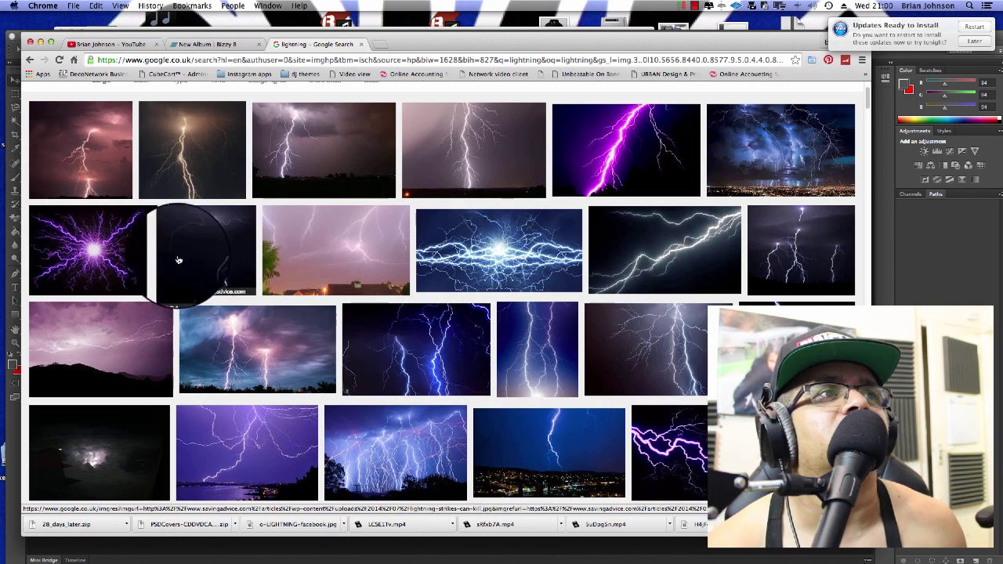
click(133, 250)
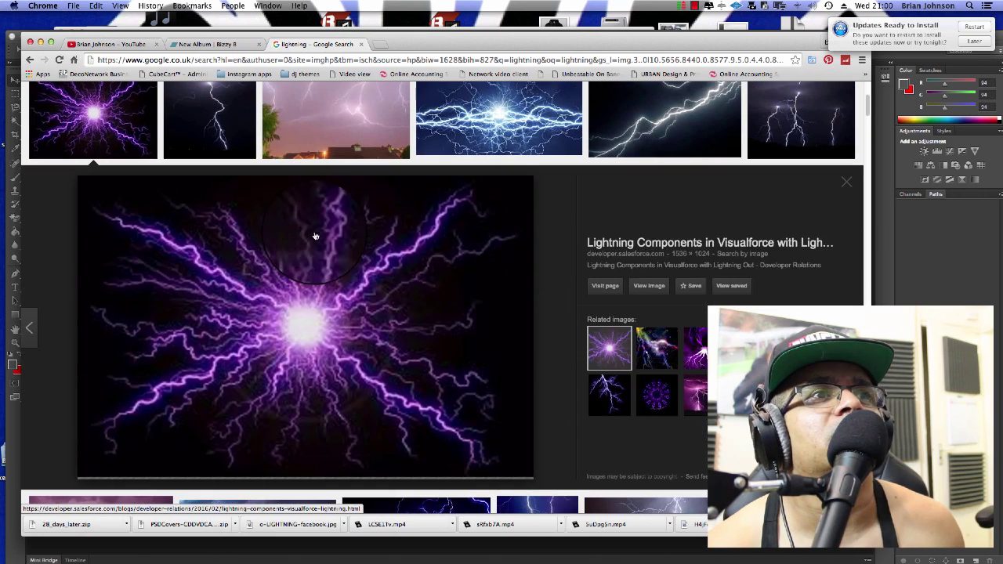
click(647, 286)
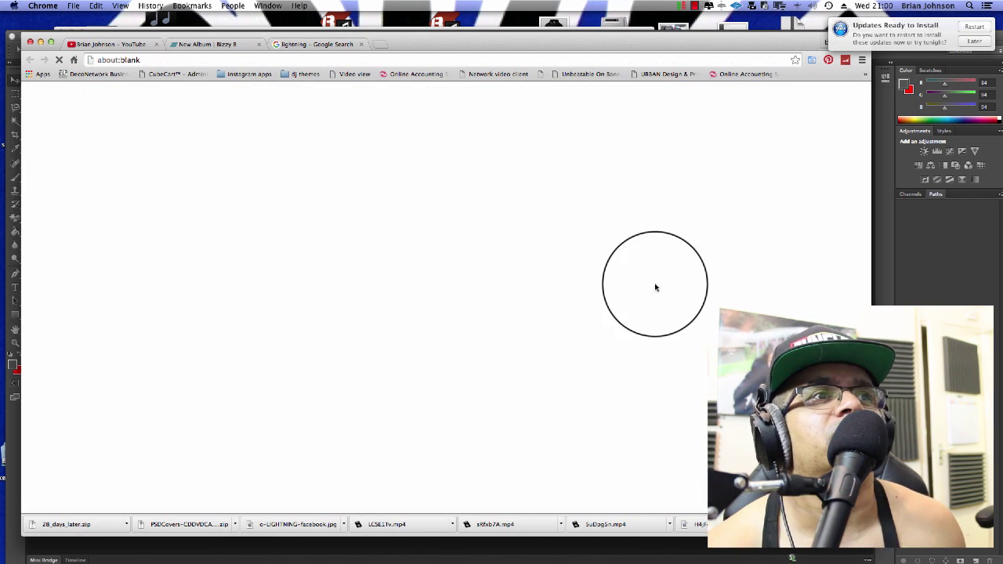
Save the purple lightning image as JPEG "lightning-optical_nr6zuh" in the Downloads folder.
right_click(341, 222)
click(376, 241)
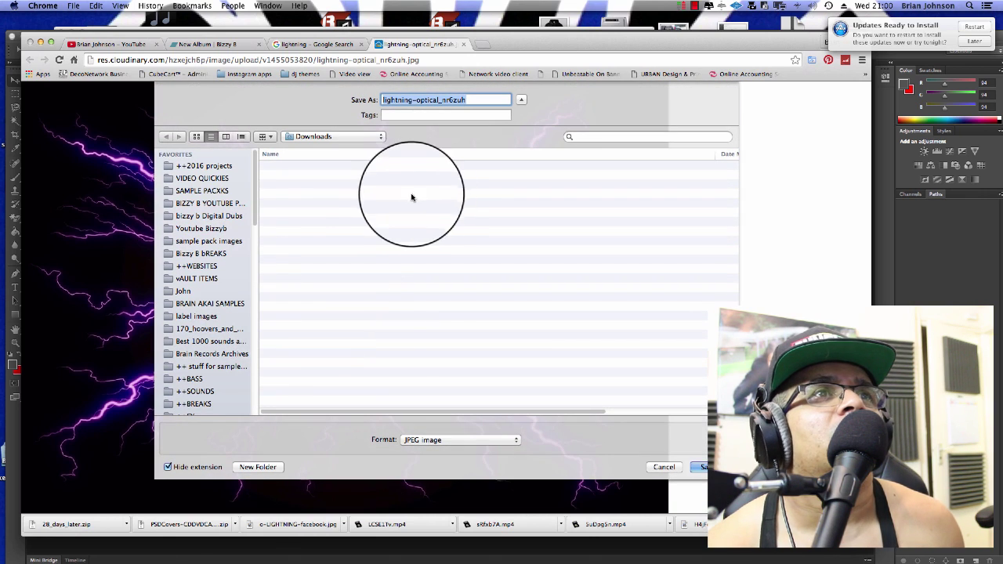
click(697, 468)
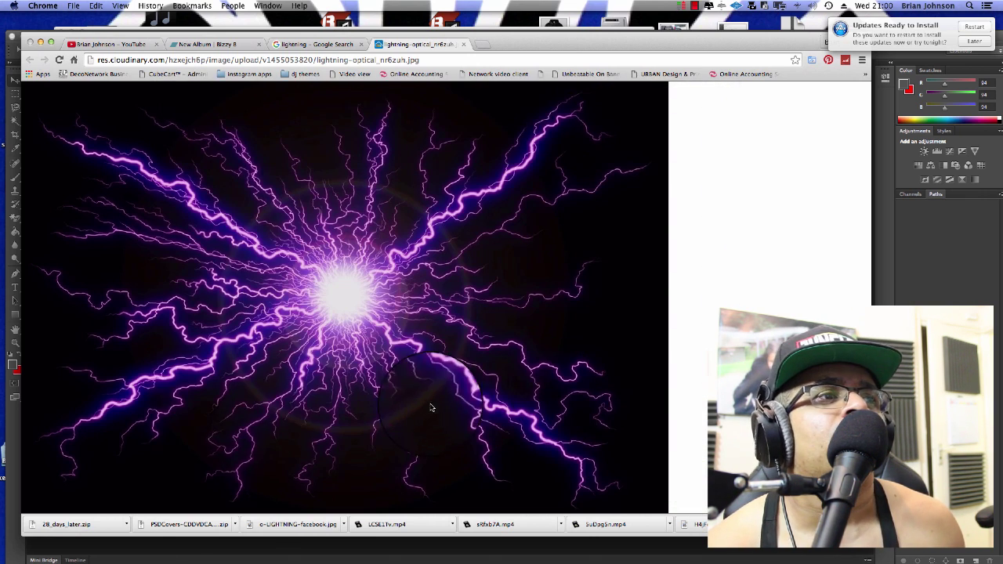
Show the downloaded lightning-optical_nr6zuh.jpg in its Downloads folder and open it with Adobe Photoshop CS6.
click(127, 525)
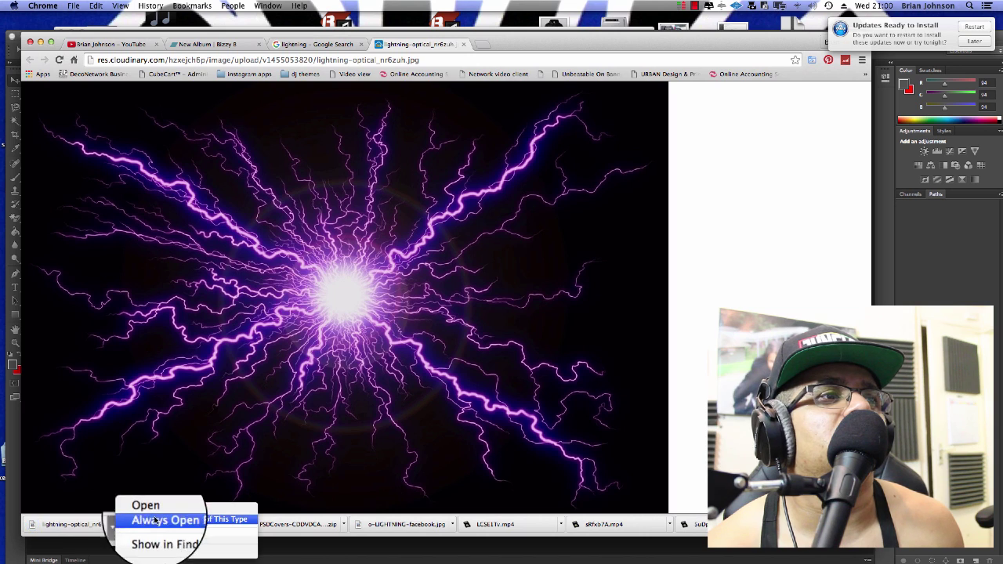
click(160, 536)
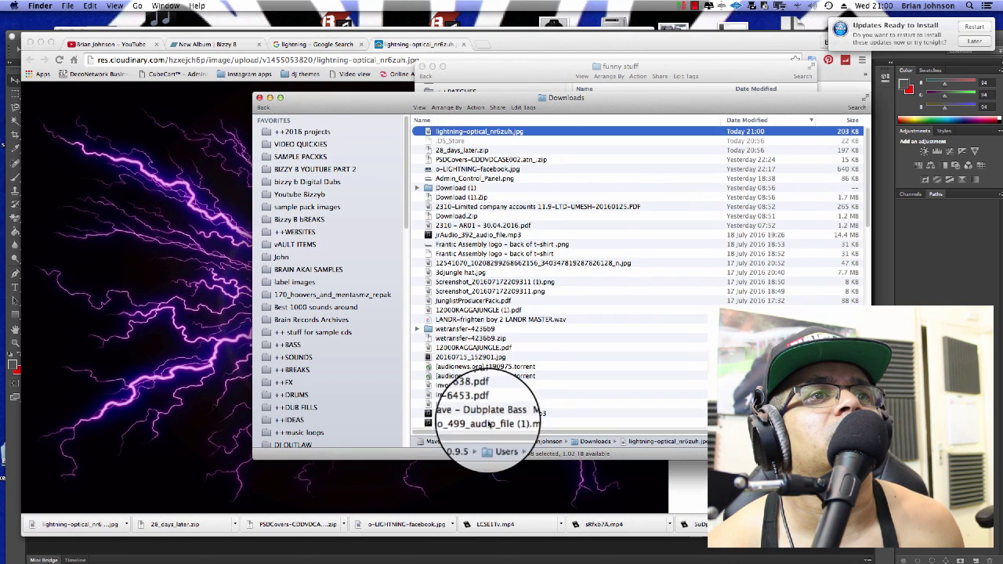
right_click(464, 132)
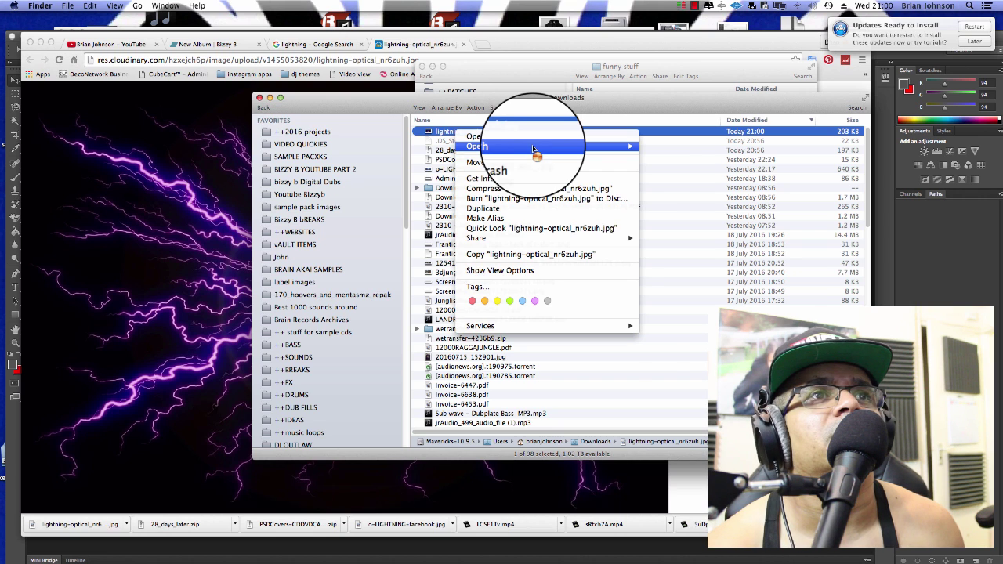
mouse_move(532, 145)
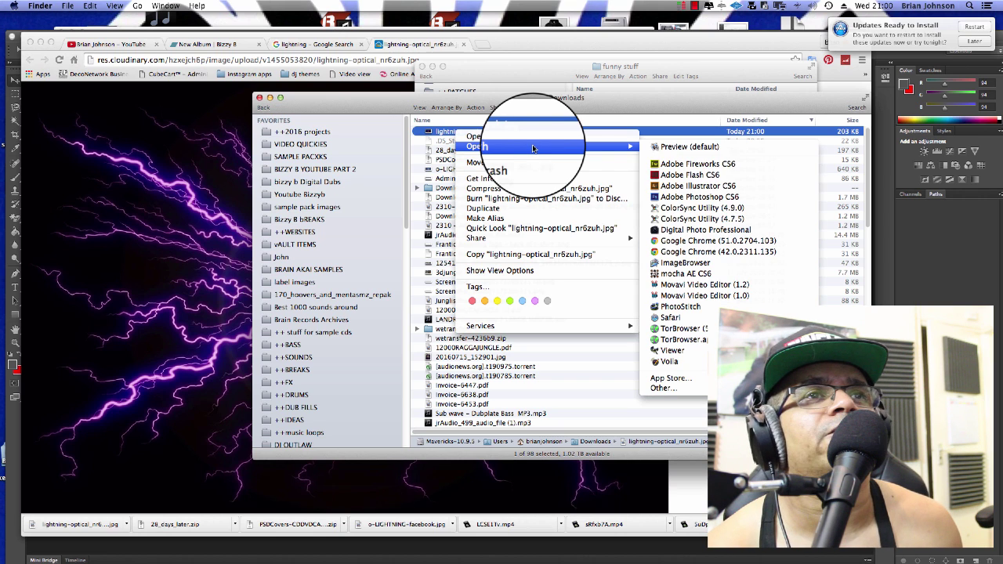
click(687, 193)
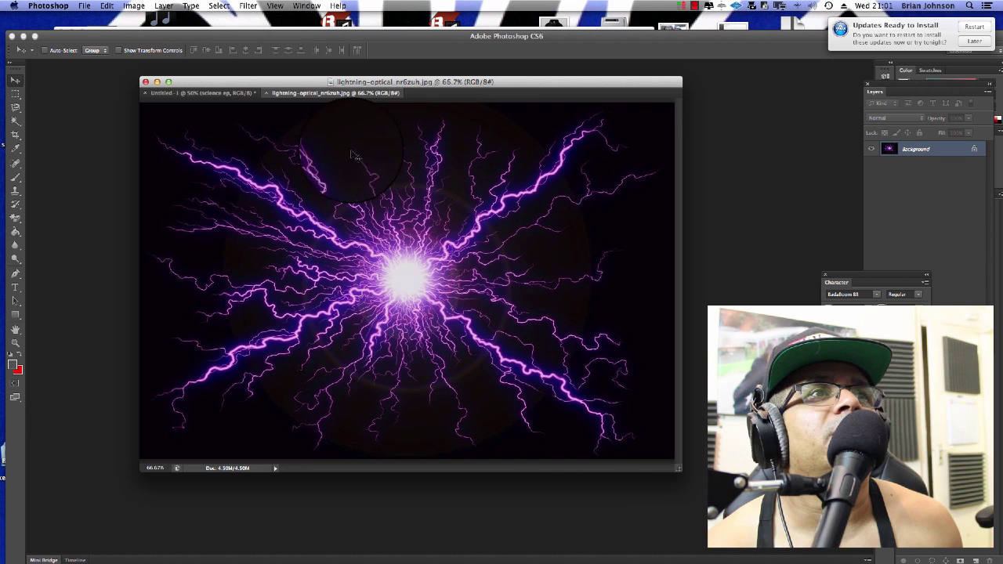
Apply a Brightness/Contrast adjustment to the lightning image with brightness 150 and contrast 49.
click(134, 5)
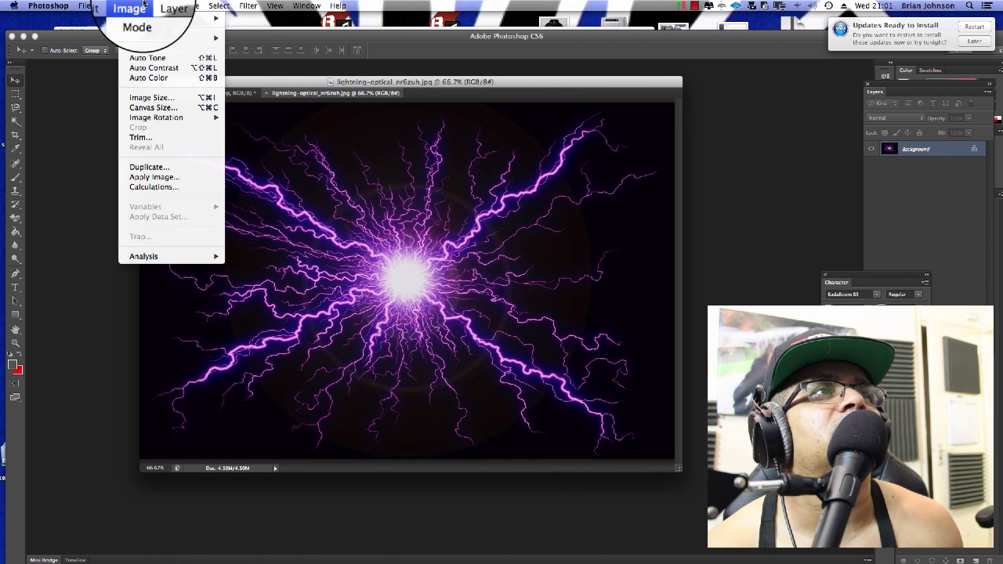
mouse_move(151, 39)
click(266, 37)
drag(464, 252, 500, 251)
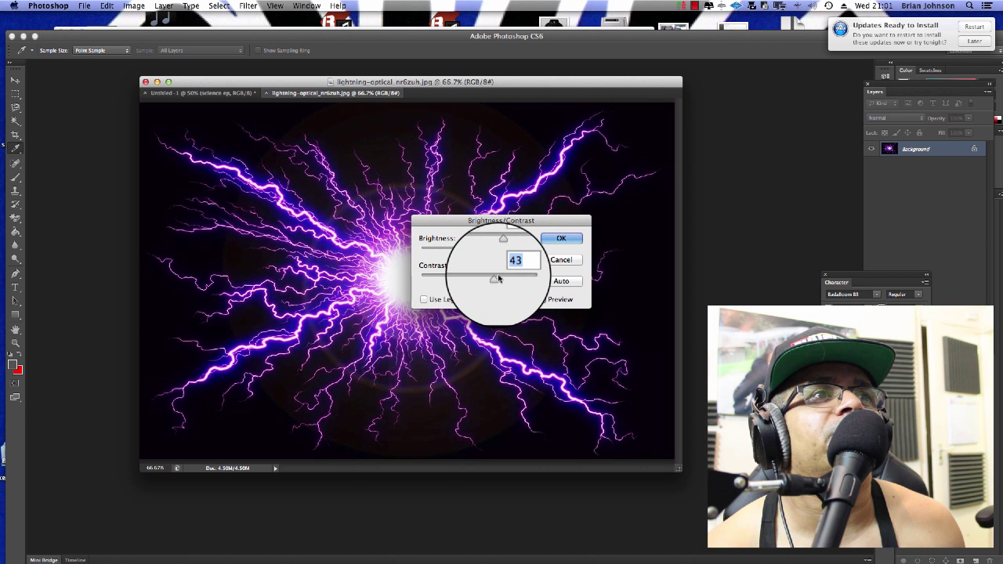
drag(502, 251, 525, 251)
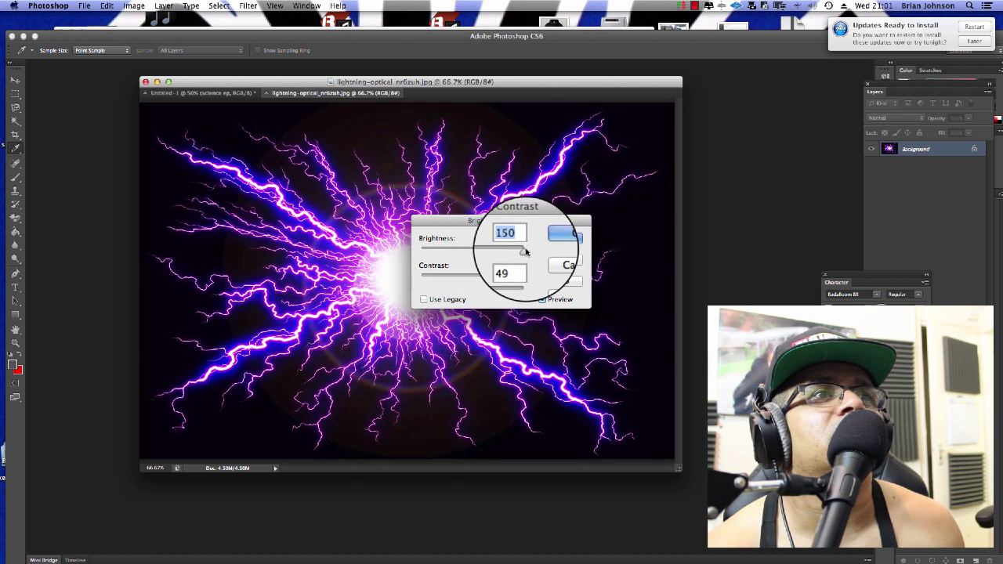
click(566, 236)
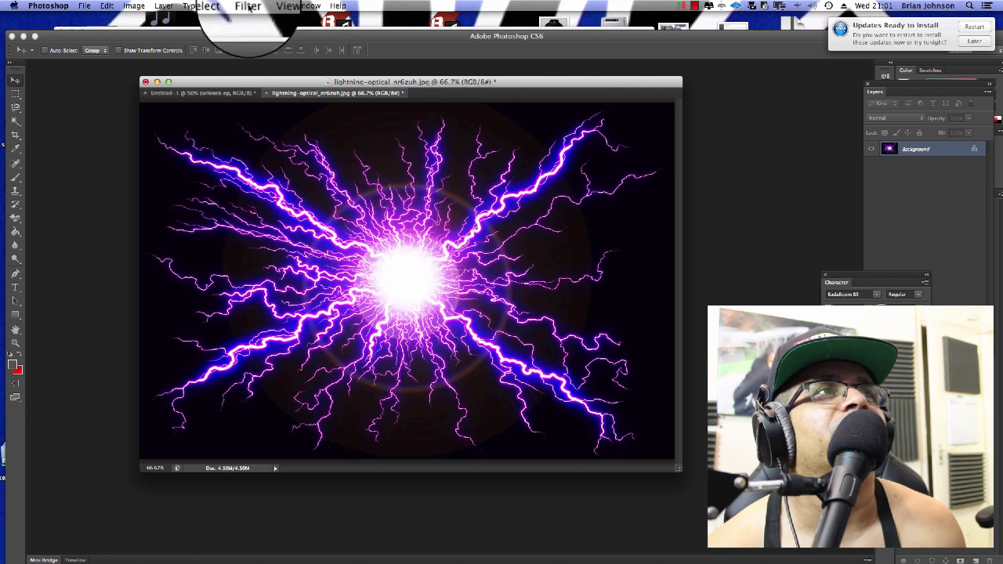
Flip the lightning image's canvas horizontally.
click(134, 5)
mouse_move(189, 118)
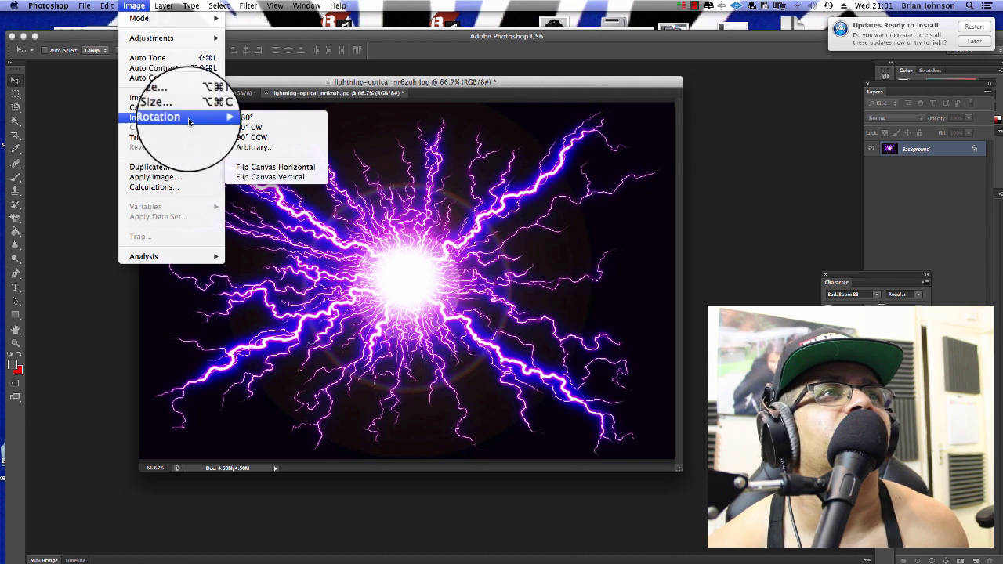
click(287, 168)
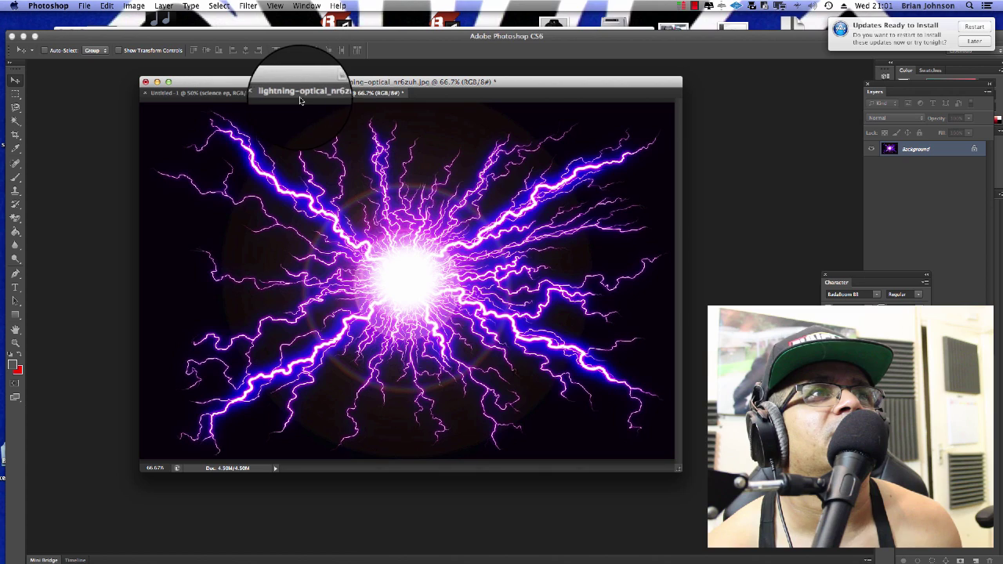
Float the lightning document in its own window, copy its image into the Untitled-1 cover as a layer and position it across the canvas.
drag(309, 106, 407, 167)
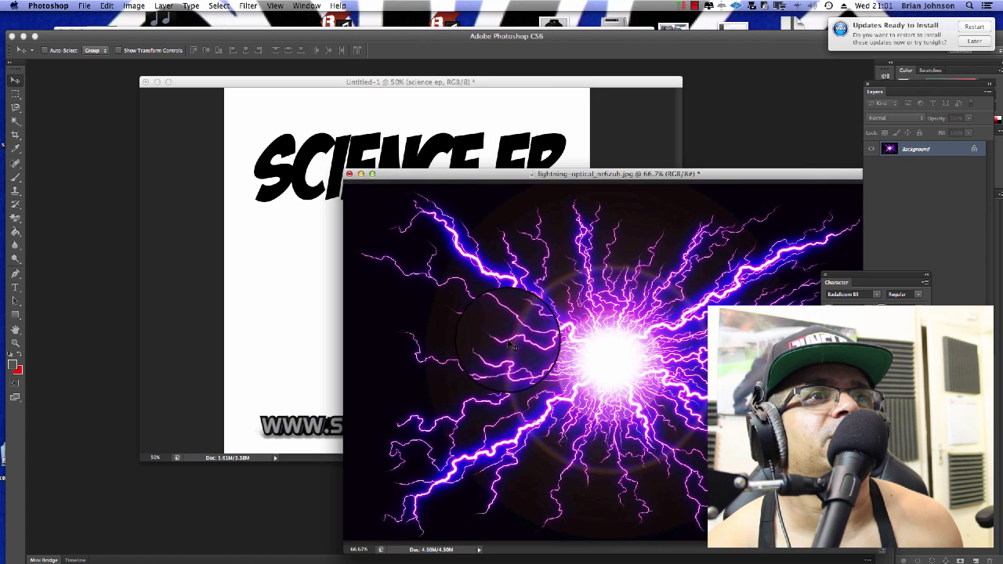
drag(304, 283, 302, 284)
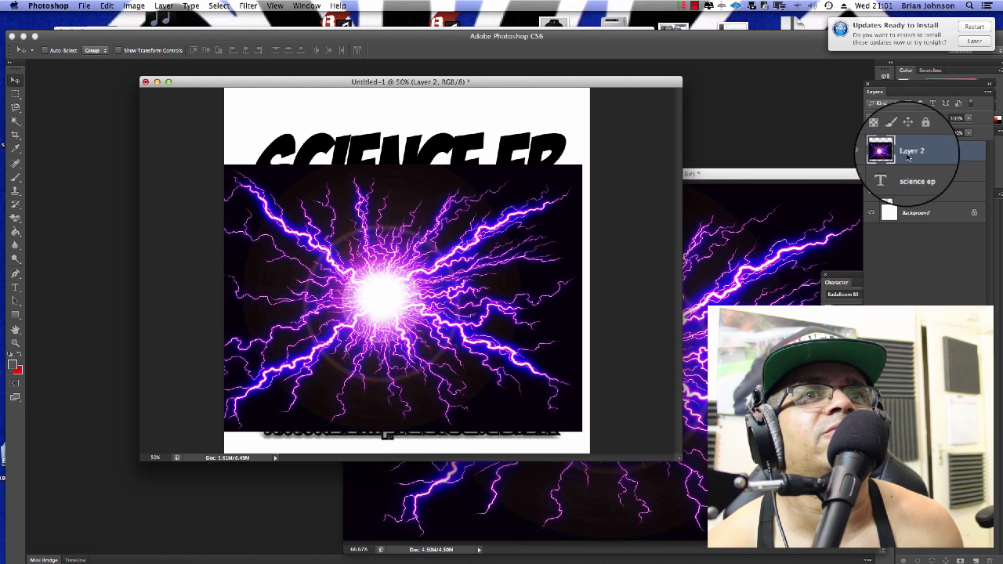
click(872, 145)
click(871, 145)
click(872, 173)
click(872, 172)
right_click(484, 267)
click(484, 259)
drag(443, 266, 465, 248)
Move the lightning layer beneath the title and logo layers, directly above Background, and adjust its position on the canvas.
drag(925, 159, 925, 207)
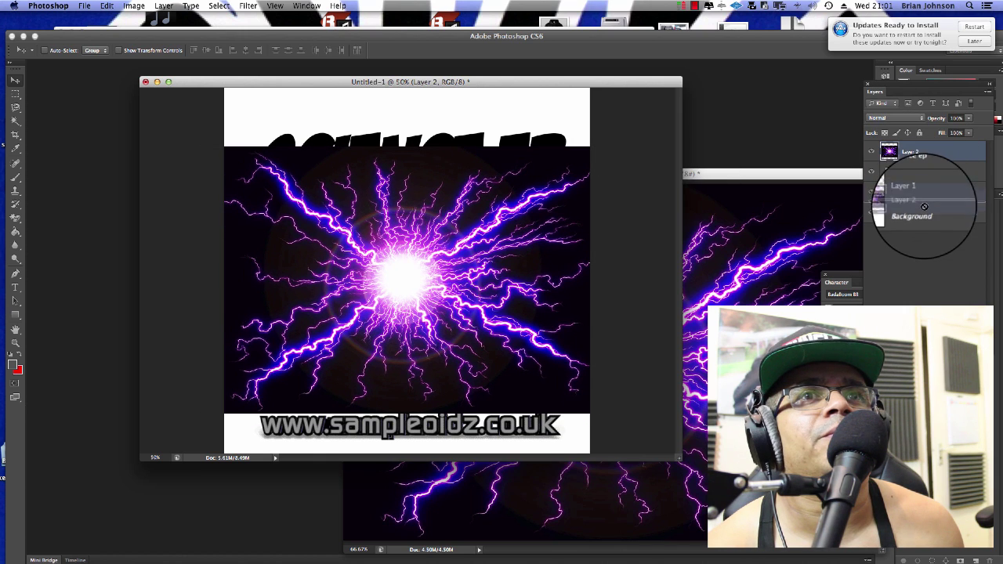
drag(921, 157, 919, 202)
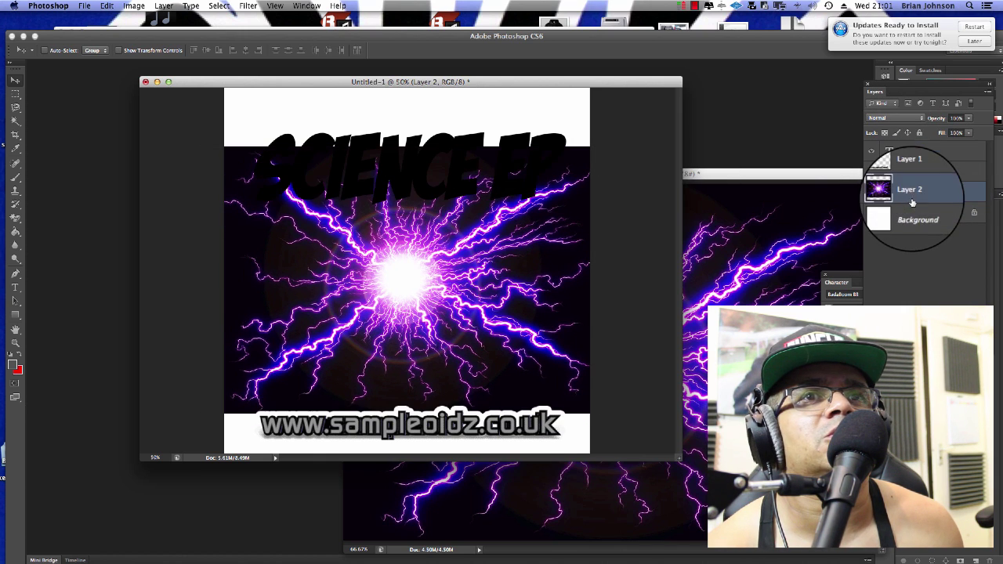
drag(501, 213, 413, 281)
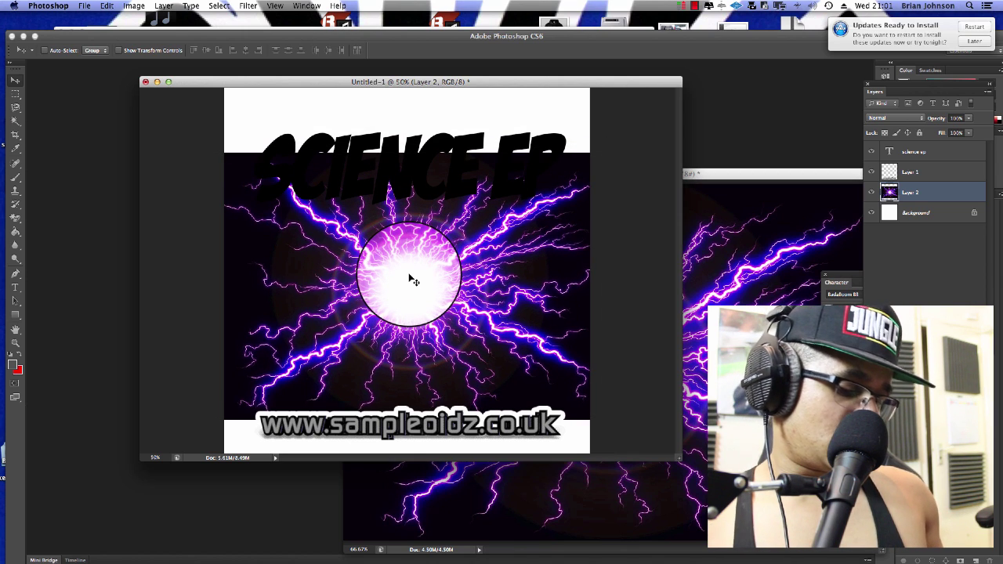
Enlarge the lightning layer with Free Transform until it covers the whole cover canvas.
key(ctrl+t)
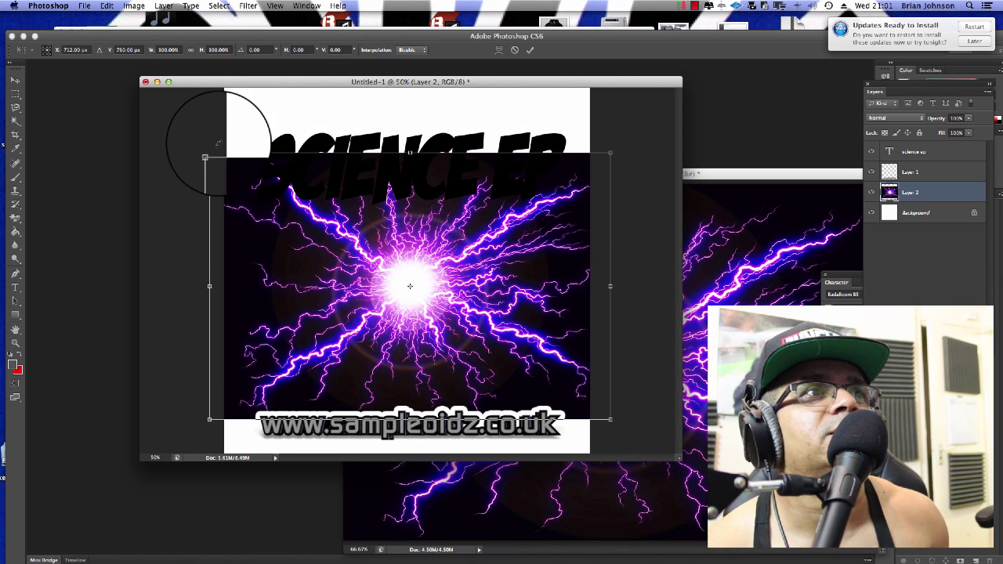
drag(209, 152, 202, 46)
drag(209, 420, 197, 461)
key(Return)
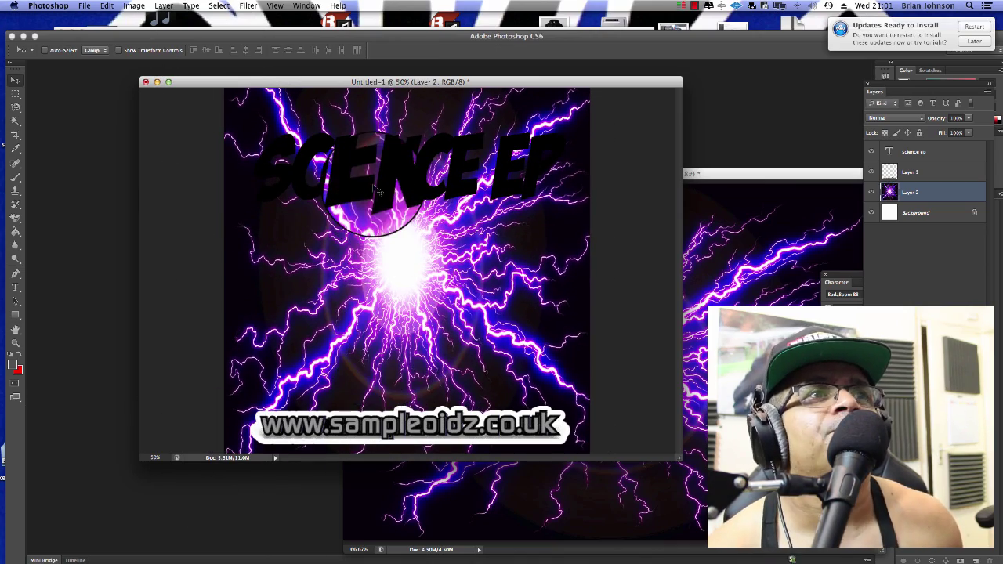
Add a thick white outside Stroke layer style to the SCIENCE EP title.
click(377, 189)
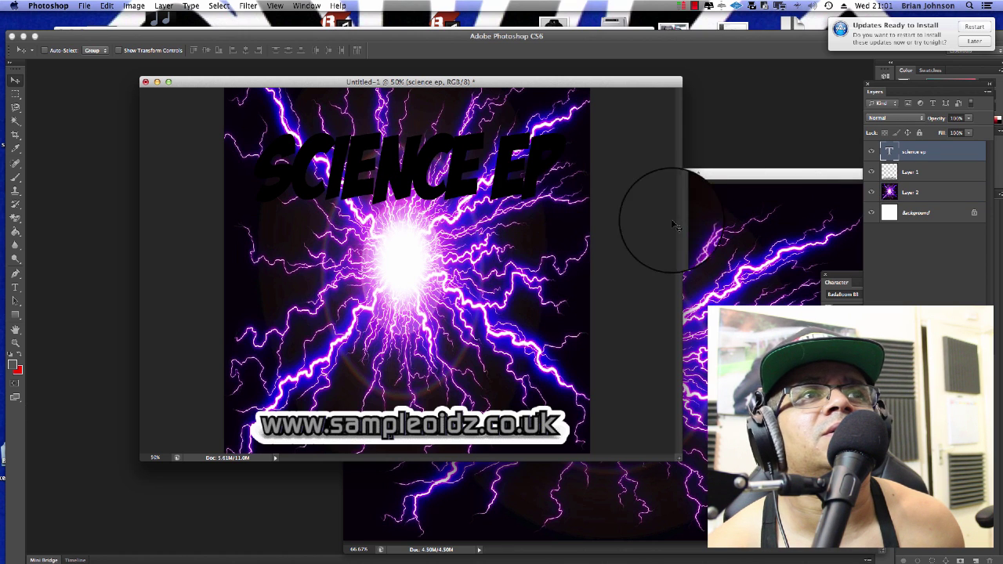
right_click(459, 170)
click(468, 177)
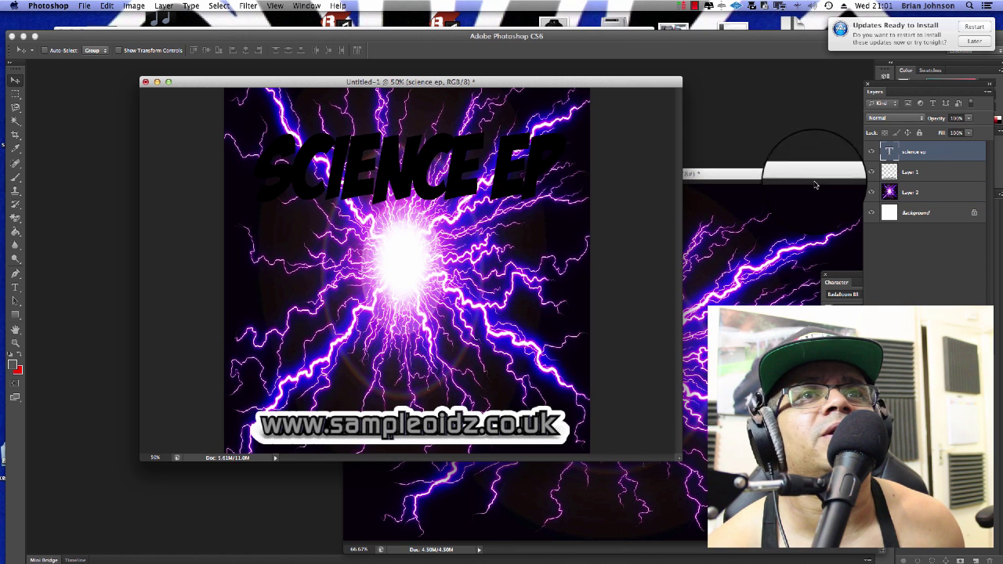
right_click(932, 158)
click(921, 163)
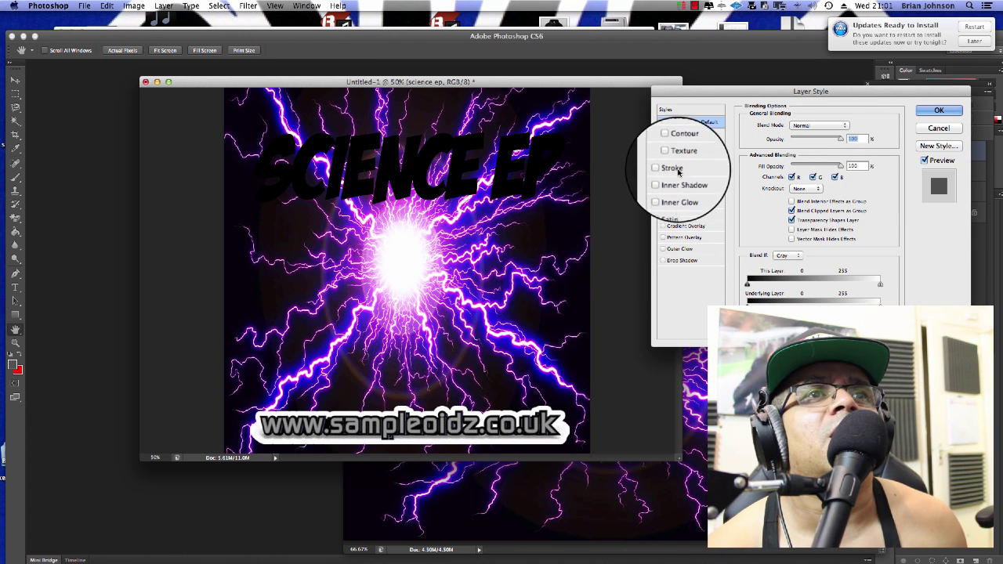
click(674, 170)
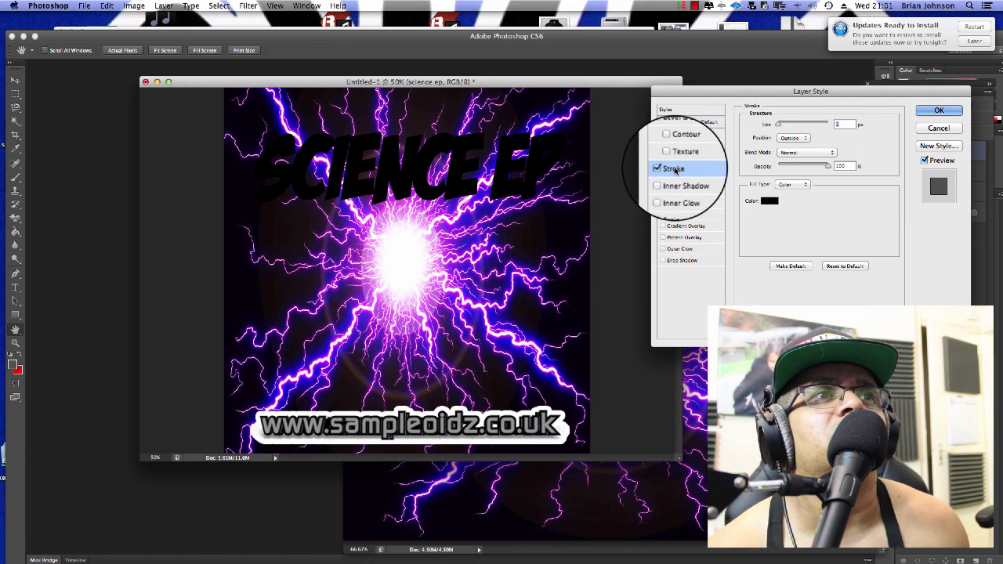
click(768, 201)
click(766, 99)
click(929, 105)
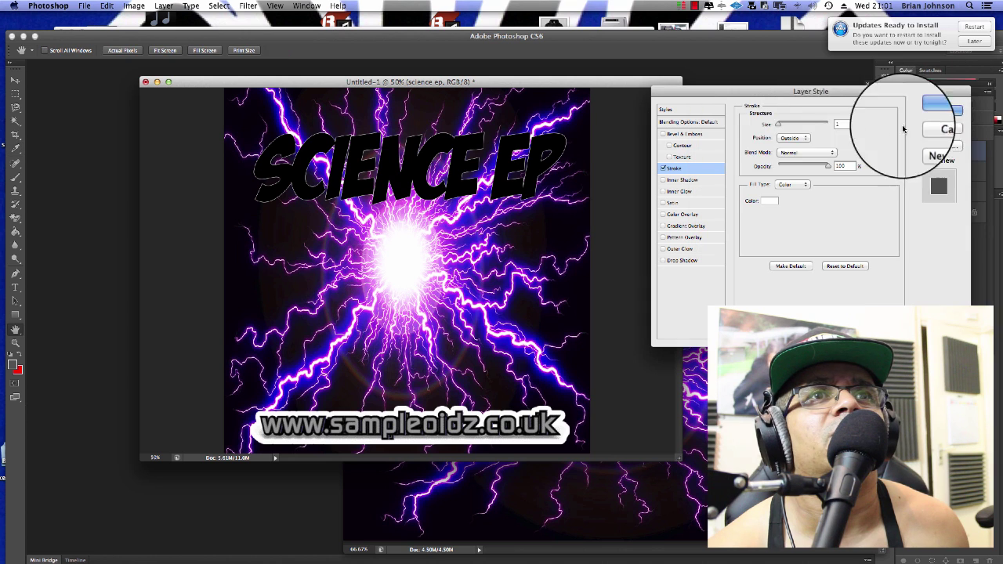
drag(787, 127, 786, 126)
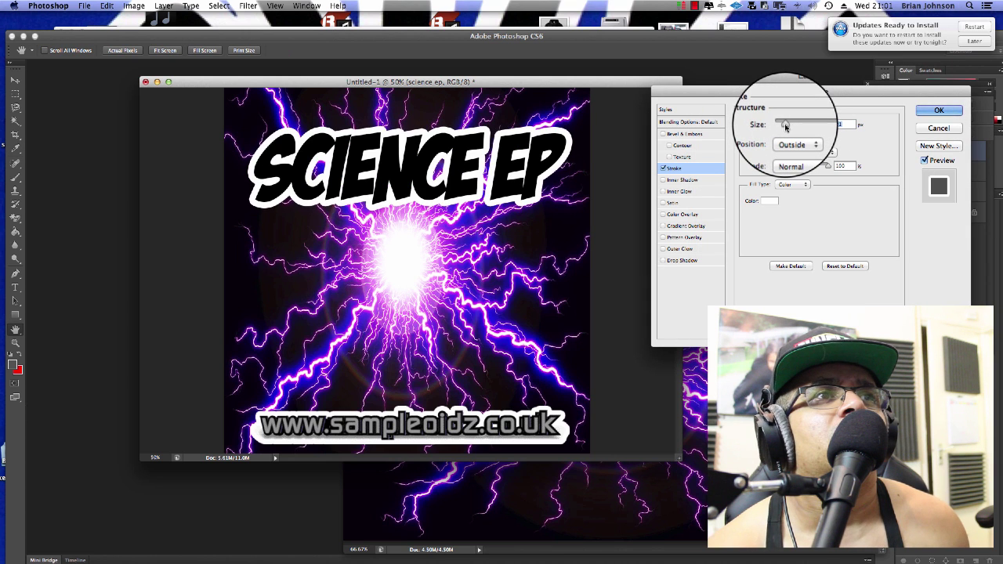
click(939, 111)
Move the SCIENCE EP title slightly upward, closer to the canvas's upper edge.
key(v)
right_click(433, 163)
click(434, 164)
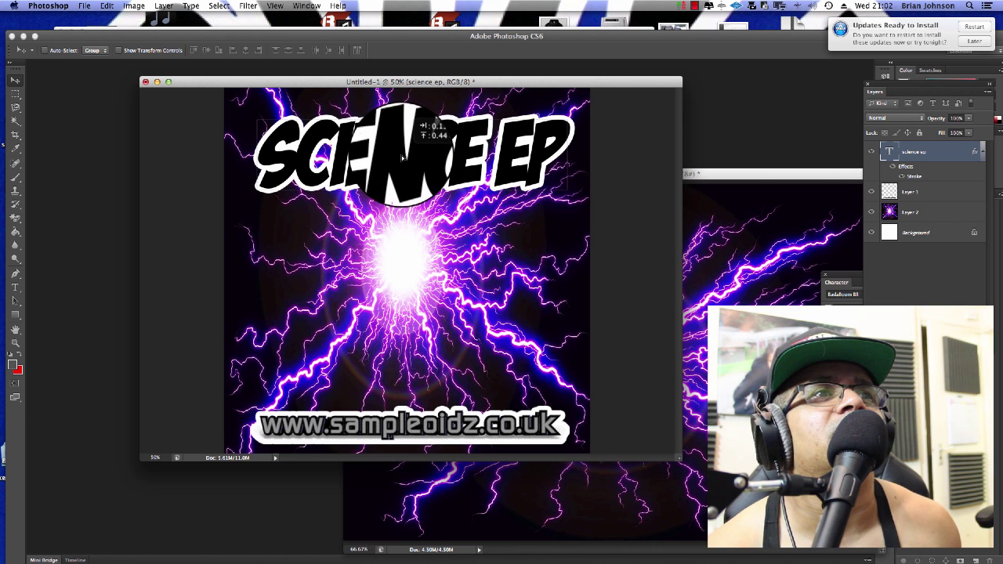
Select the lightning layer, keep its opacity at 100%, and add a new empty layer directly above it.
right_click(428, 282)
click(430, 279)
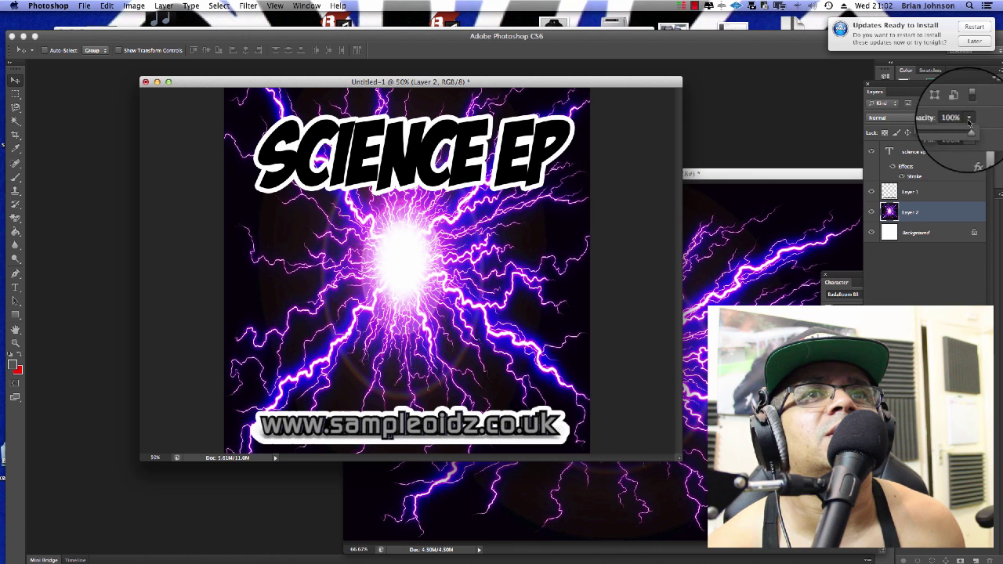
drag(959, 132, 974, 131)
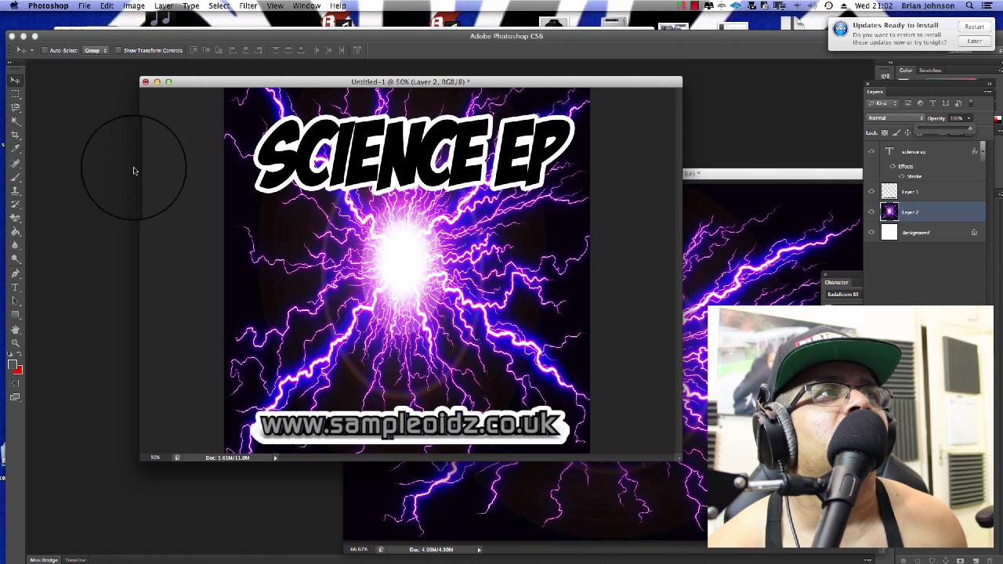
click(163, 5)
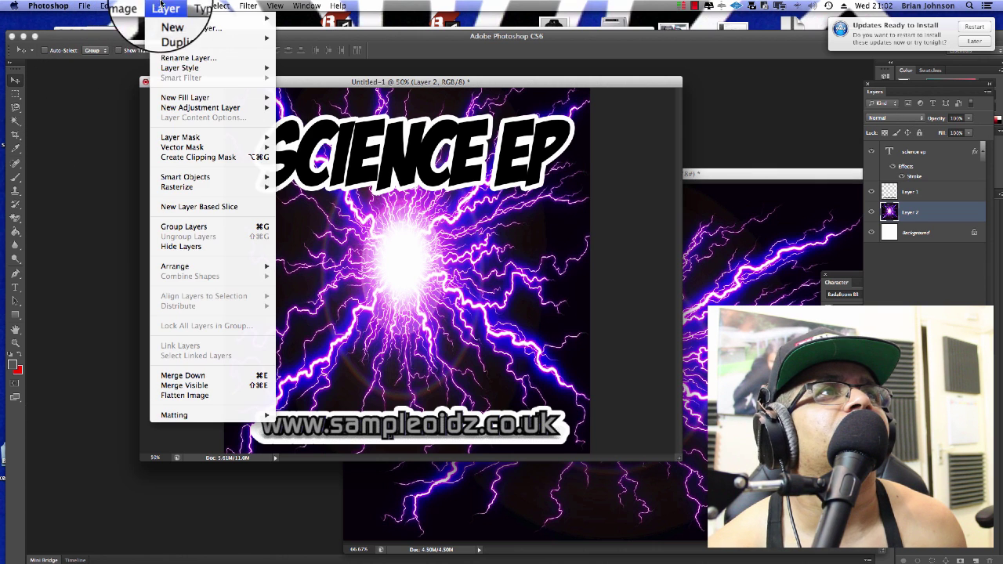
click(299, 21)
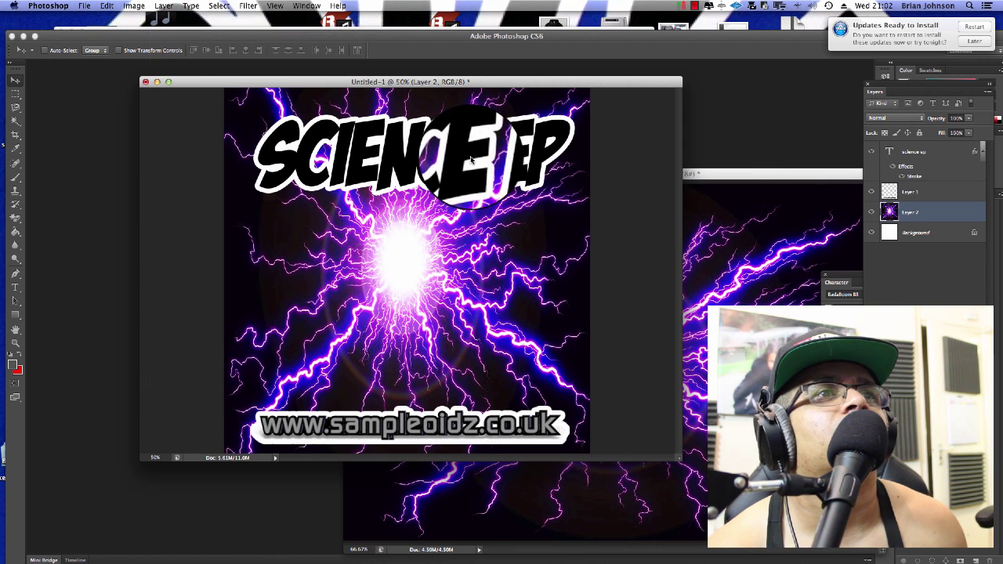
key(Return)
Select the whole canvas and fill the new layer with black at 56% opacity to darken the lightning.
click(15, 95)
drag(223, 86, 167, 82)
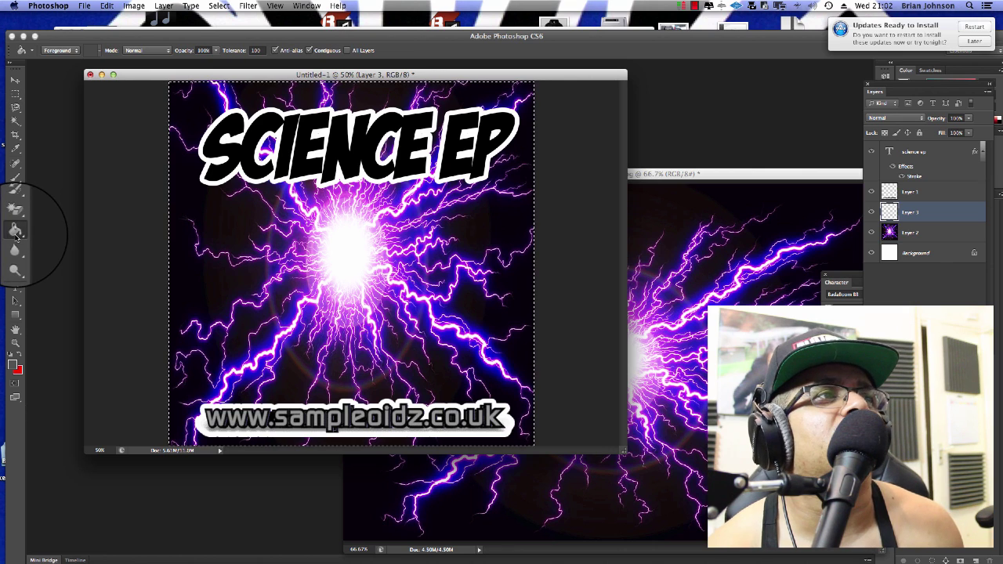
click(11, 373)
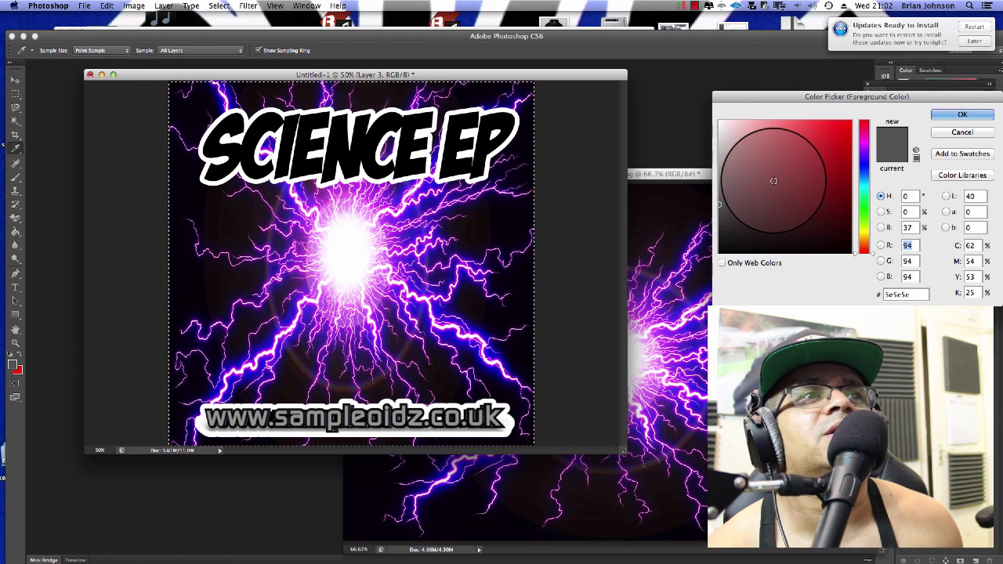
drag(769, 183, 618, 285)
click(945, 119)
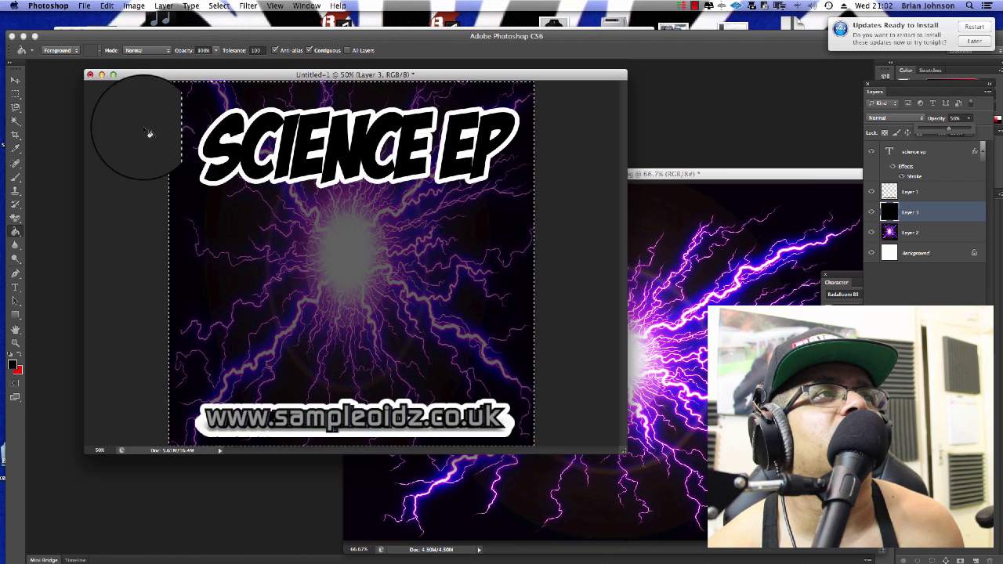
click(17, 81)
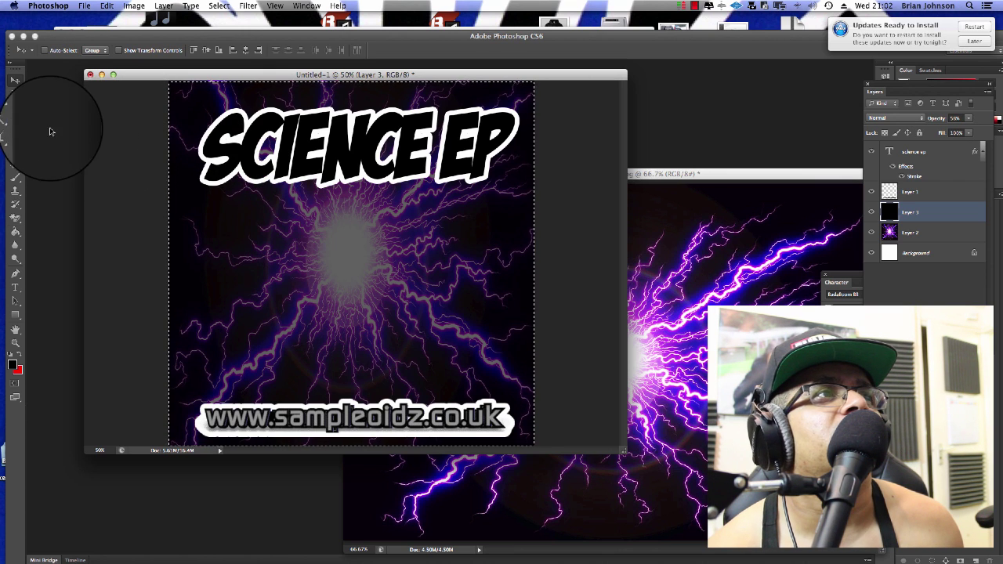
Open frighten bwoy.psd from the label images folder.
click(83, 5)
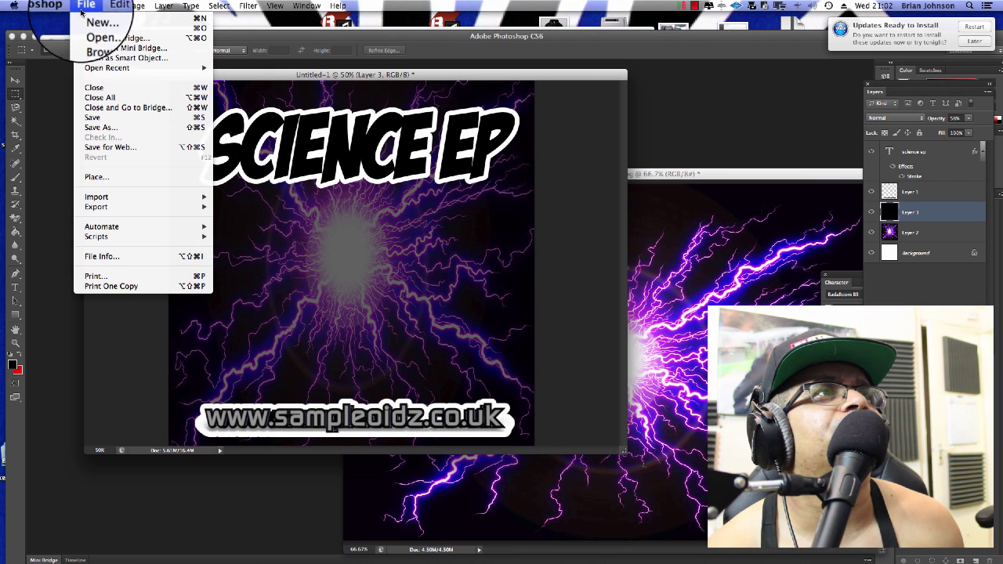
click(83, 27)
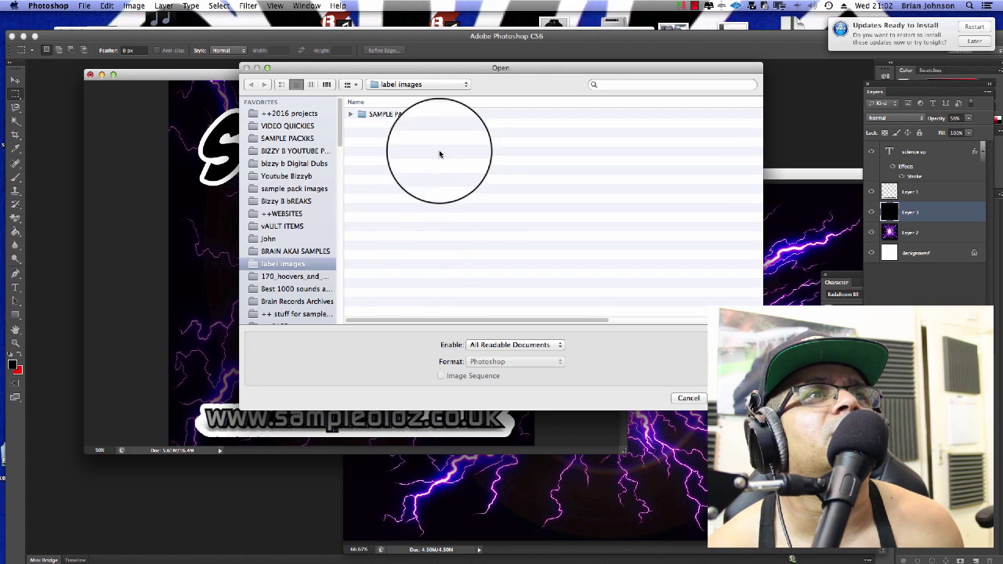
click(383, 227)
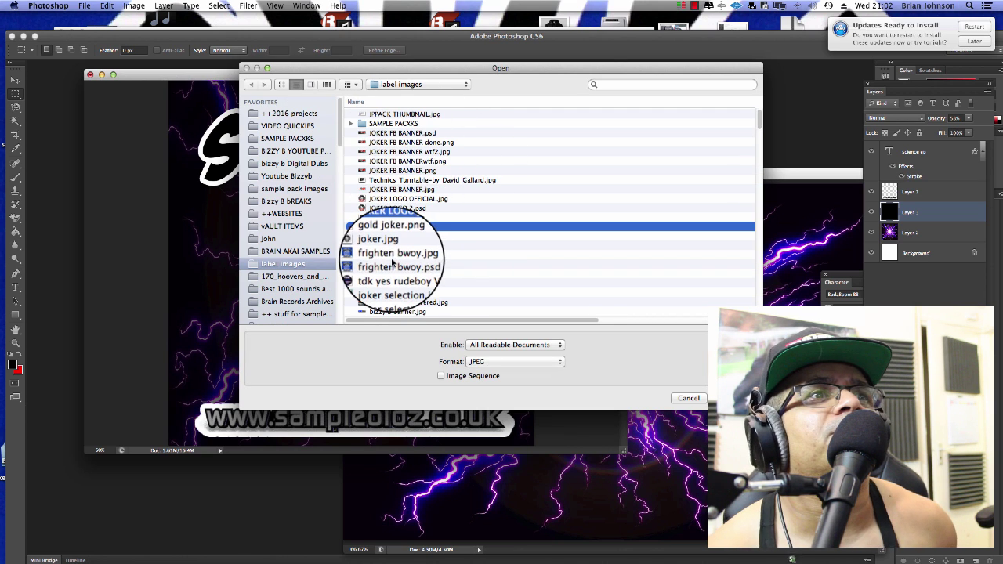
click(393, 265)
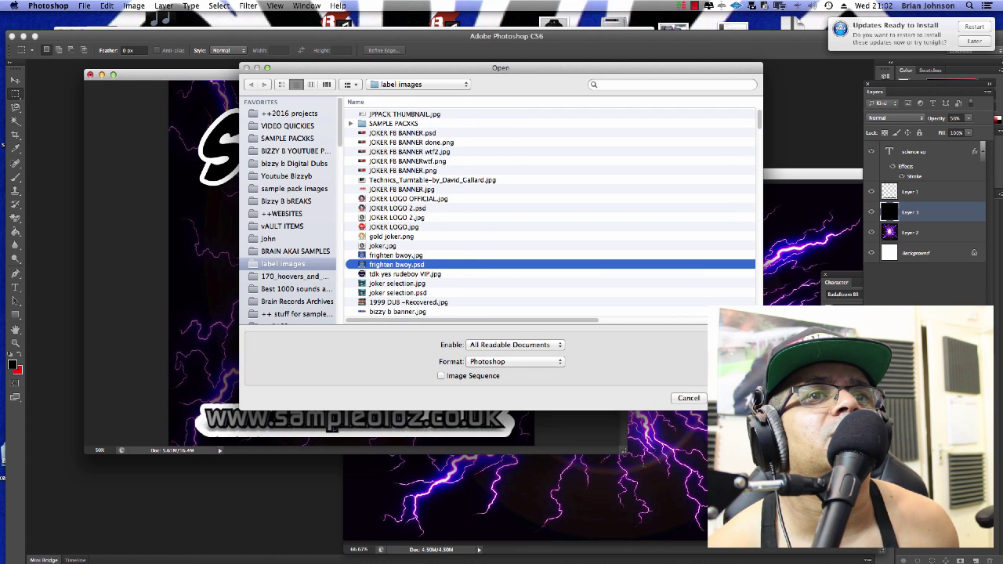
click(736, 399)
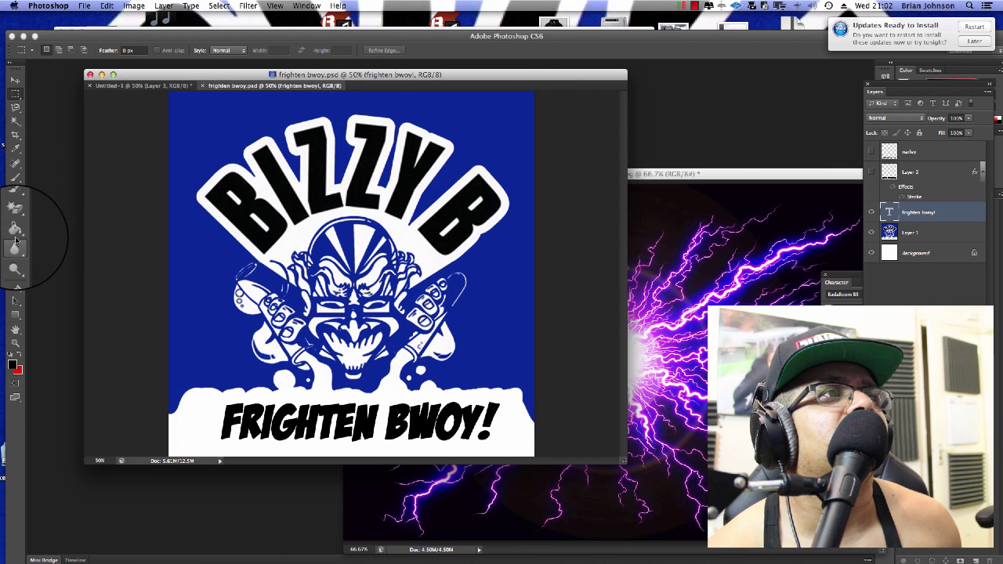
Try to erase part of the FRIGHTEN BWOY! text layer using the Eraser with a size 45 brush.
key(e)
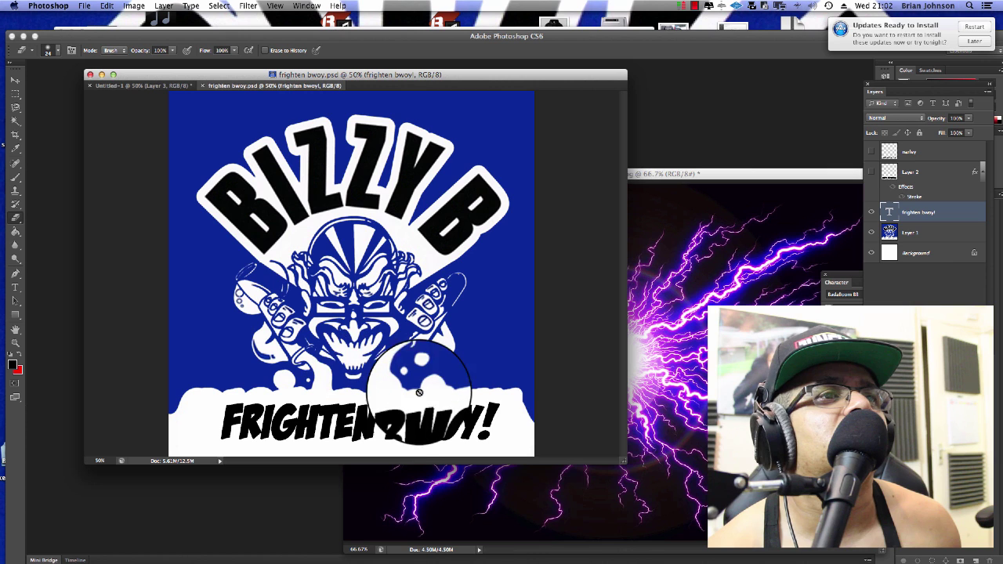
right_click(494, 427)
drag(522, 452, 529, 448)
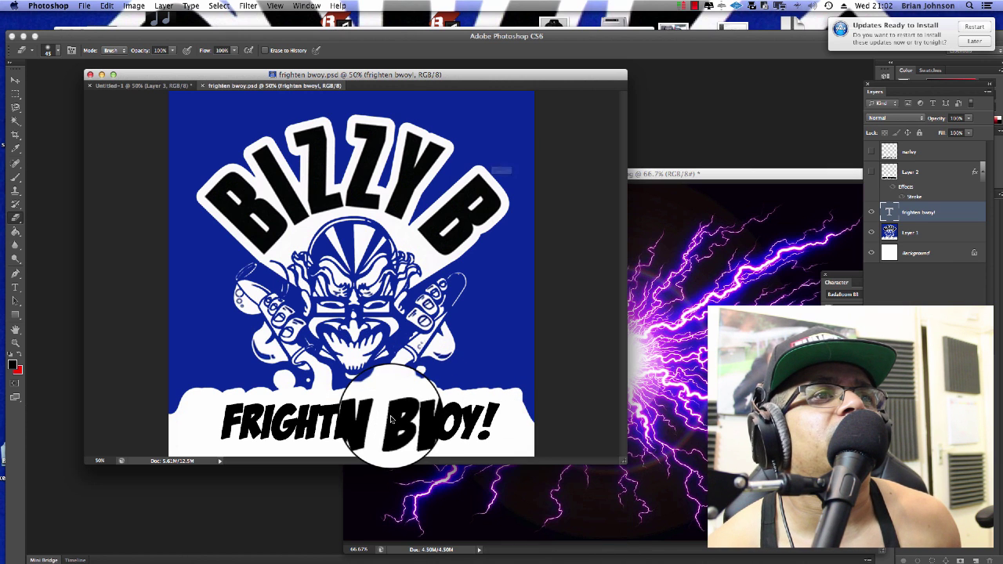
click(392, 416)
click(531, 199)
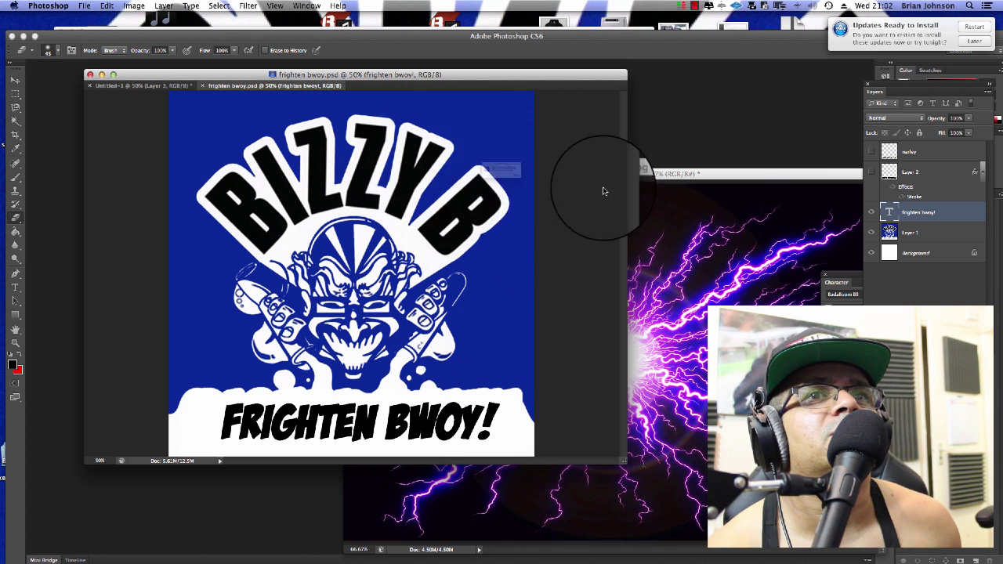
click(578, 195)
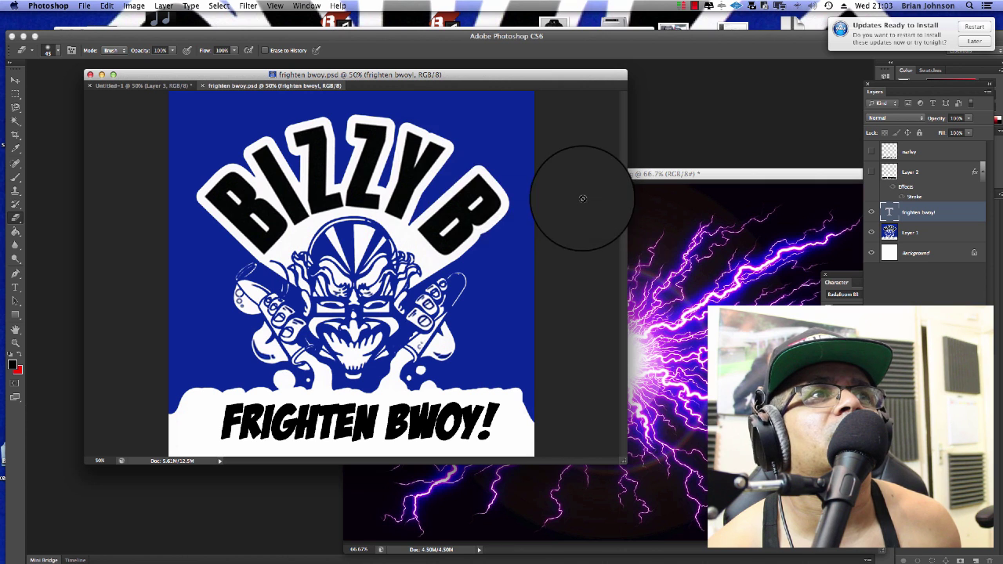
Hide the frighten bwoy! text layer and separate frighten bwoy.psd into its own window beside the SCIENCE EP cover.
click(871, 212)
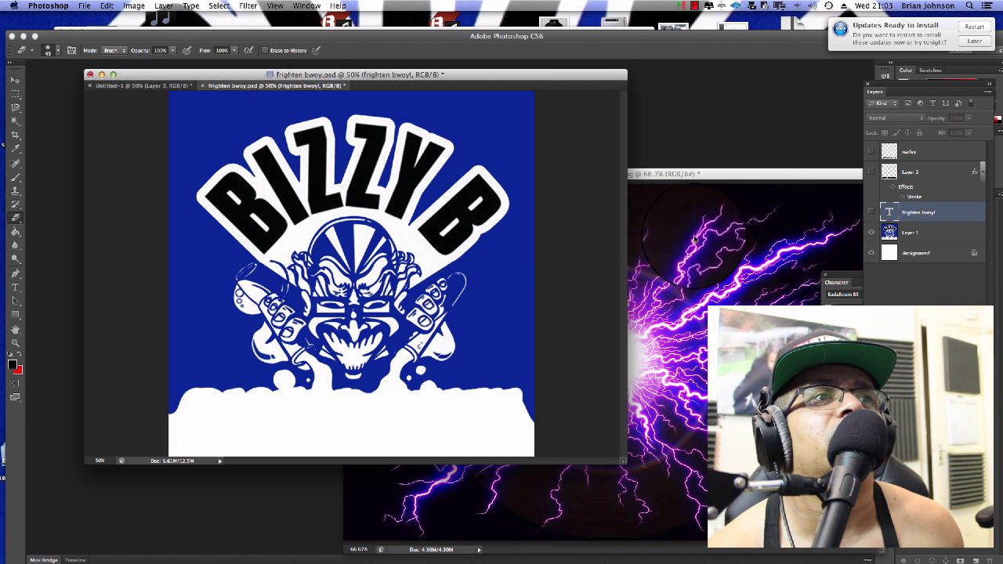
drag(428, 232, 450, 237)
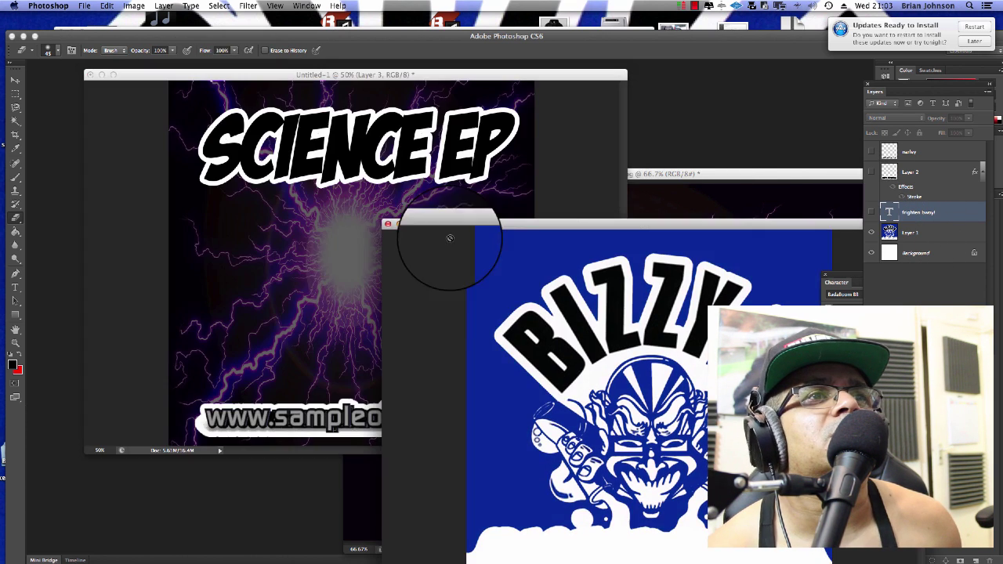
Copy the frighten bwoy! text layer and the blue BIZZY B artwork layer from frighten bwoy.psd into the SCIENCE EP cover.
click(16, 79)
drag(458, 325, 314, 281)
click(664, 351)
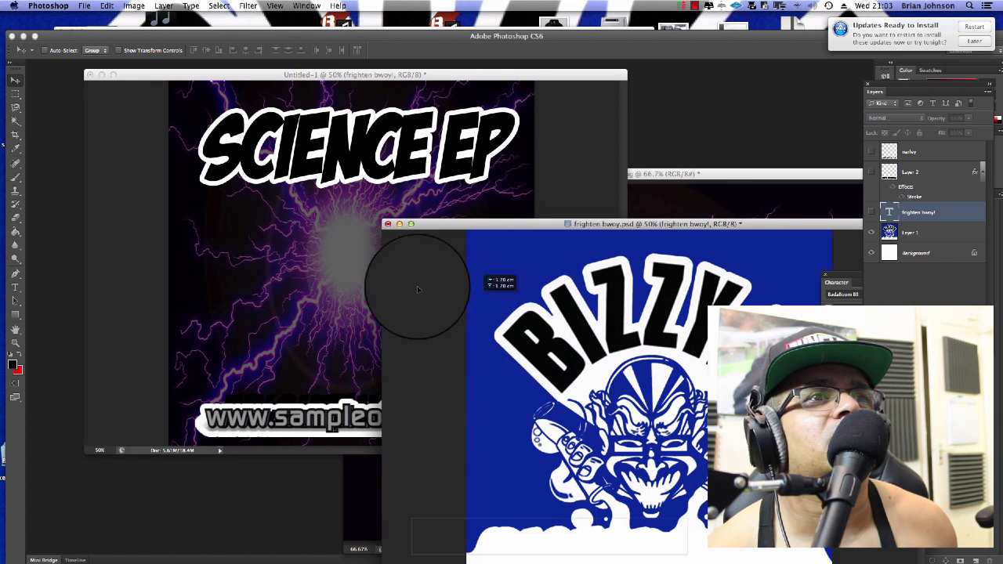
click(358, 264)
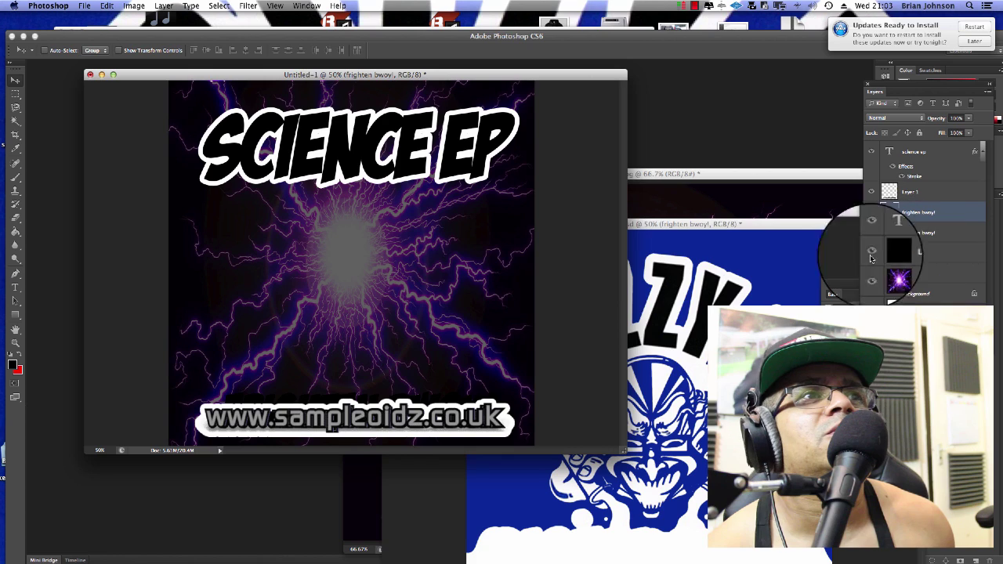
click(662, 377)
drag(902, 232, 290, 196)
click(680, 235)
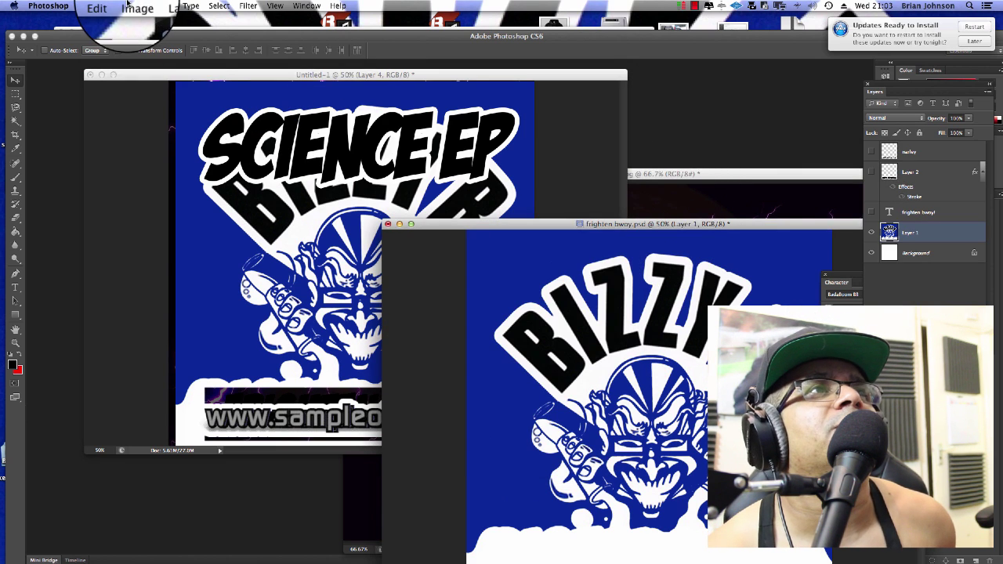
Check that frighten bwoy.psd uses the RGB Color mode.
click(129, 6)
mouse_move(139, 18)
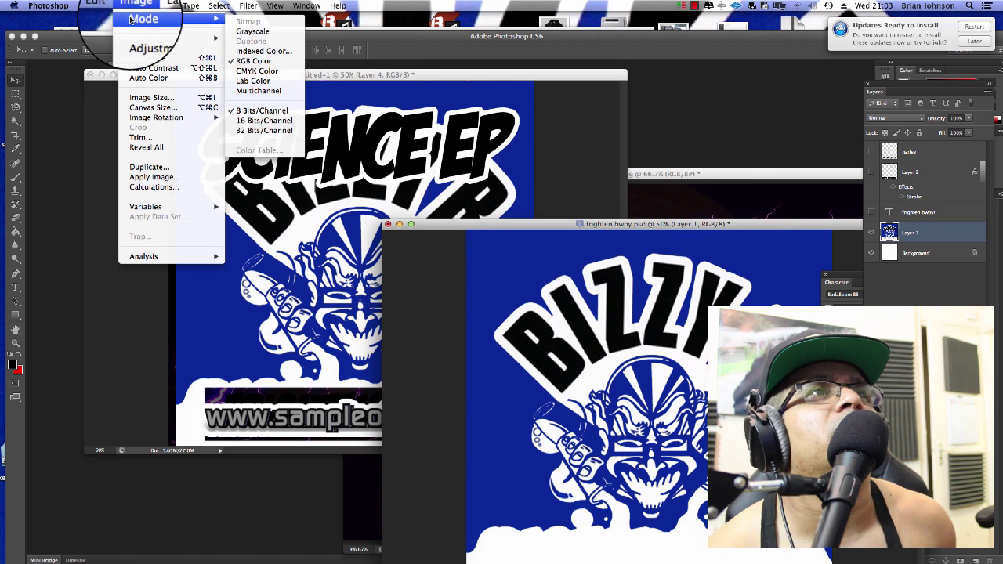
click(247, 62)
Scale down the BIZZY B artwork in the cover and place it centrally between the SCIENCE EP title and the website logo.
click(415, 74)
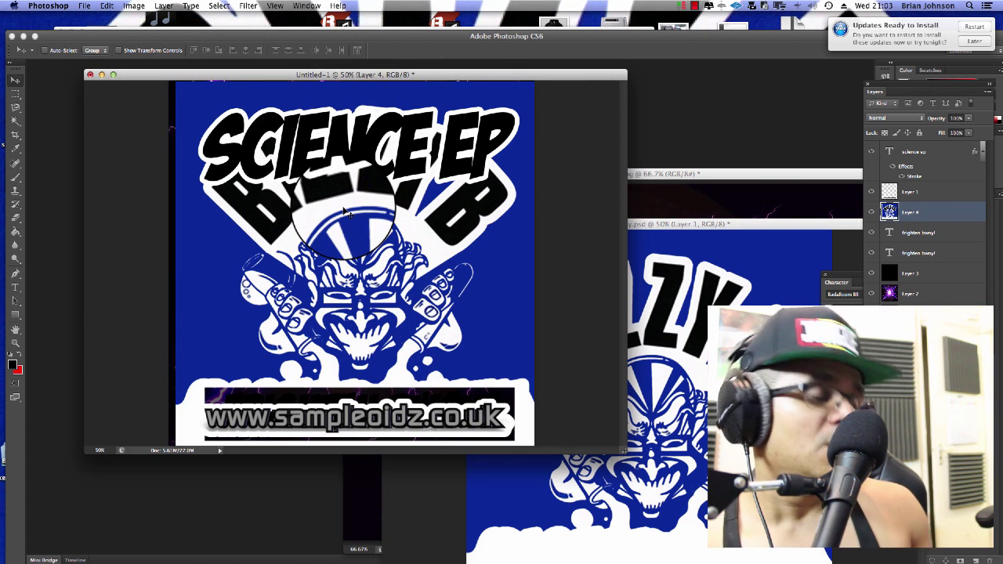
key(super+t)
drag(177, 79, 325, 295)
drag(381, 319, 286, 279)
drag(294, 279, 294, 284)
key(Return)
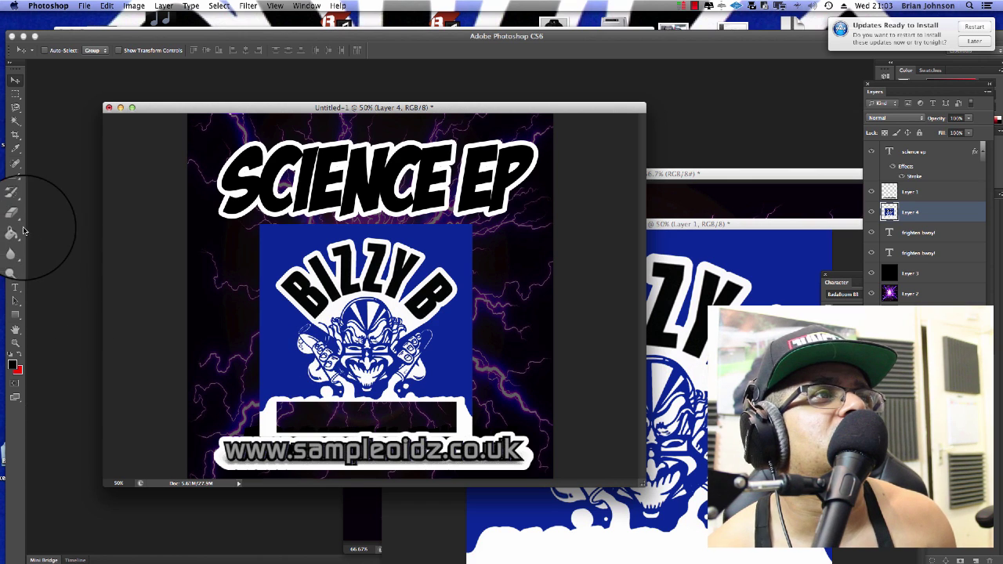
Fill the empty rectangle in the lower part of the BIZZY B artwork with black using the Paint Bucket.
click(15, 232)
click(318, 417)
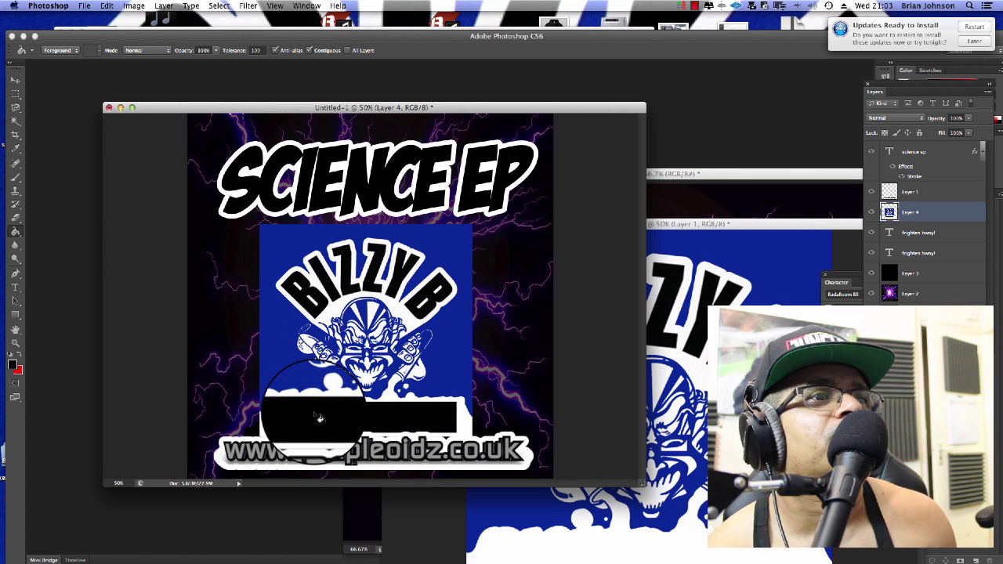